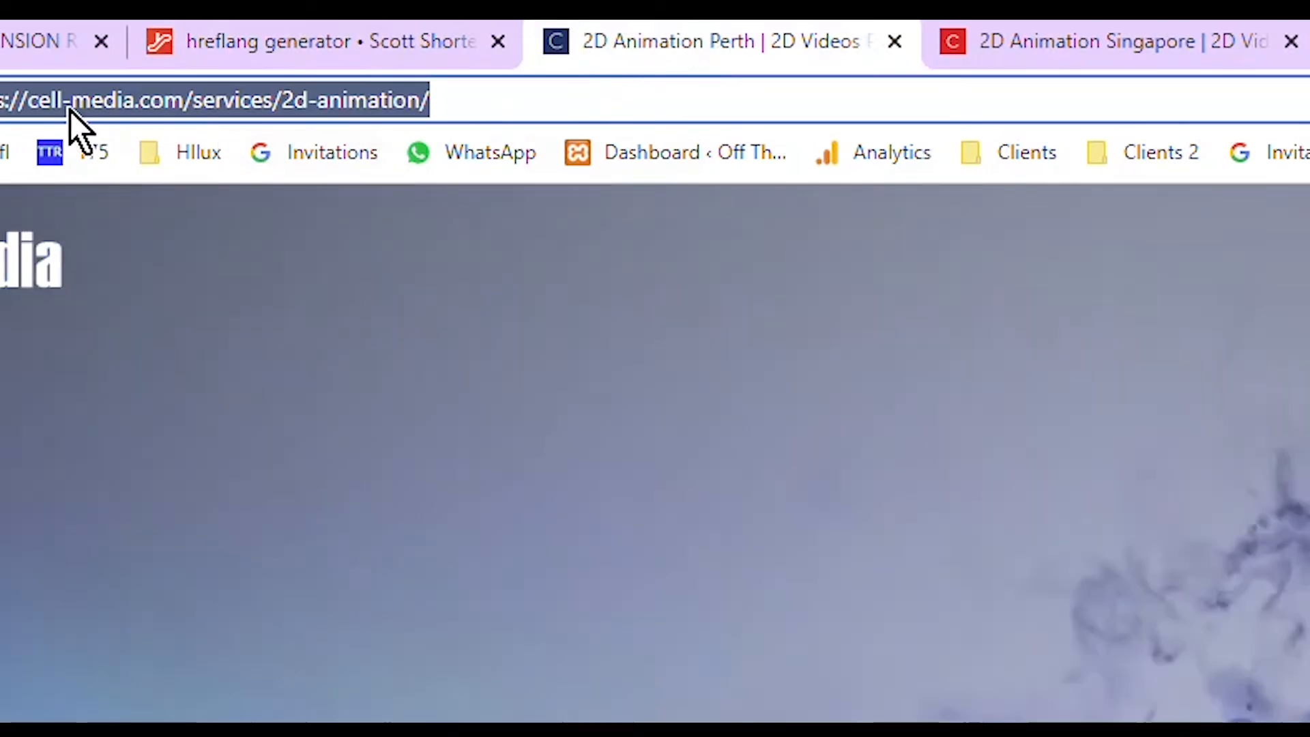
- Examine the domain and the 2d-animation slug in the 2D Animation Perth page's address
{"action": "left_click", "coordinate": [55, 99]}
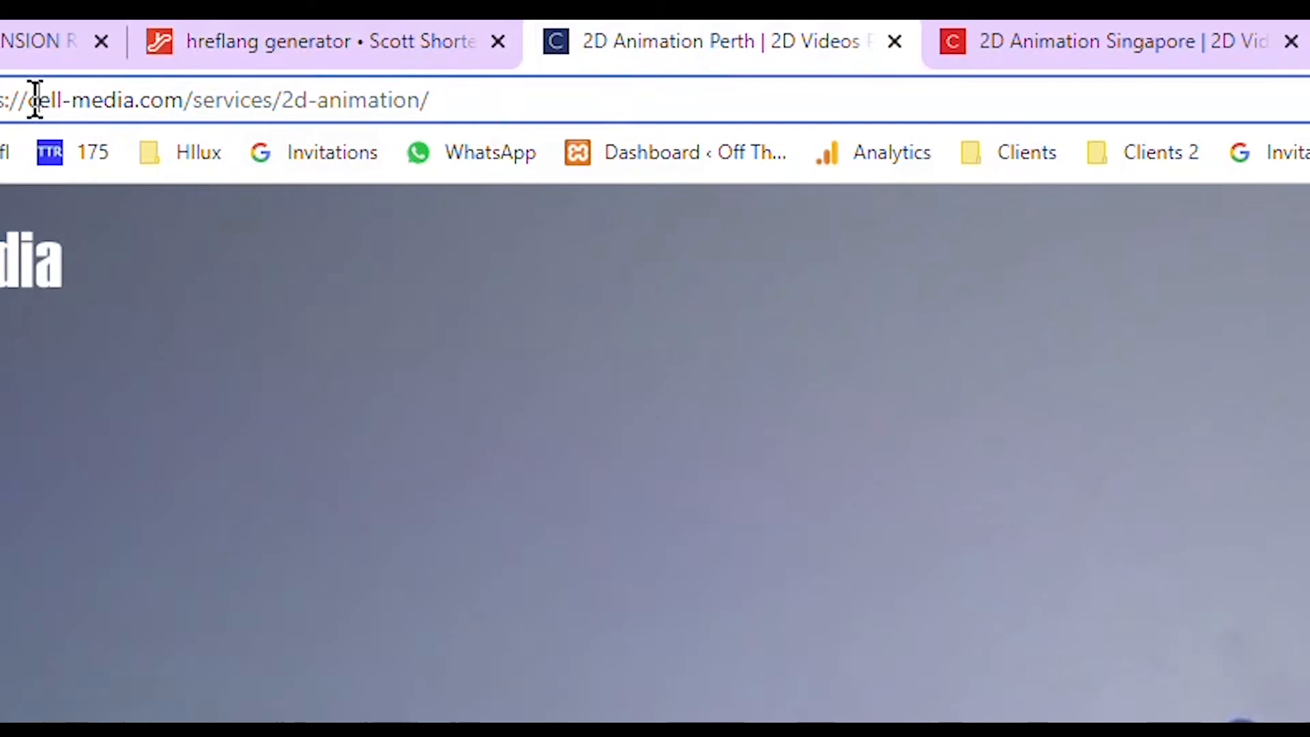
{"action": "left_click_drag", "start_coordinate": [35, 99], "coordinate": [182, 105]}
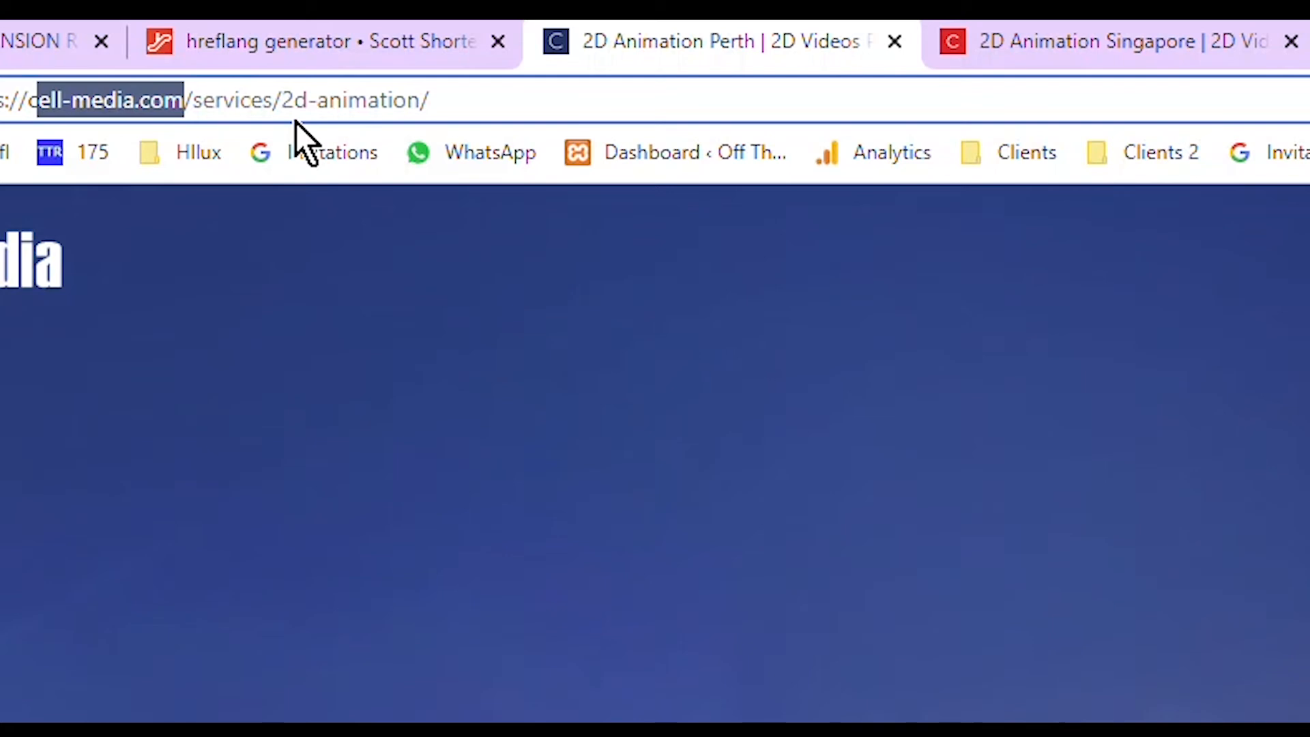
{"action": "left_click", "coordinate": [447, 101]}
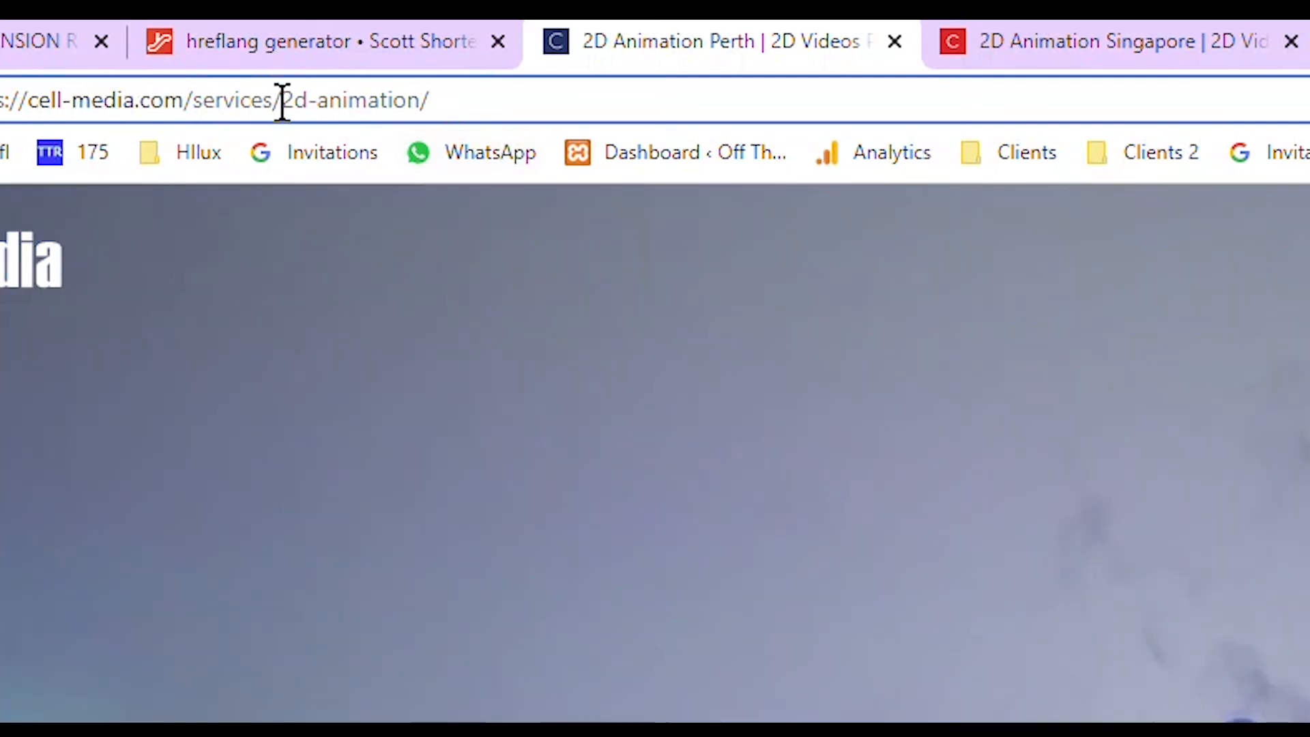
{"action": "left_click_drag", "start_coordinate": [280, 101], "coordinate": [423, 99]}
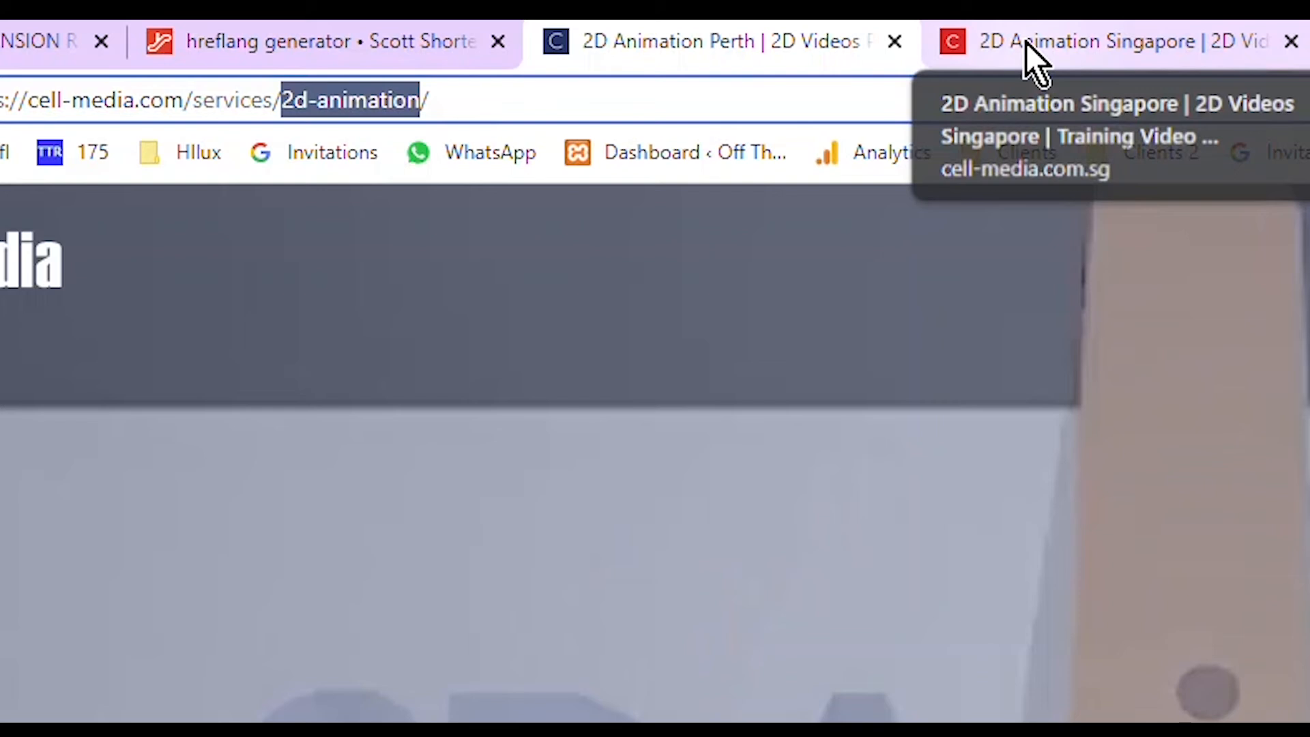
- Examine the .com.sg domain and the 2d-animation slug in the 2D Animation Singapore page's address
{"action": "left_click", "coordinate": [1025, 42]}
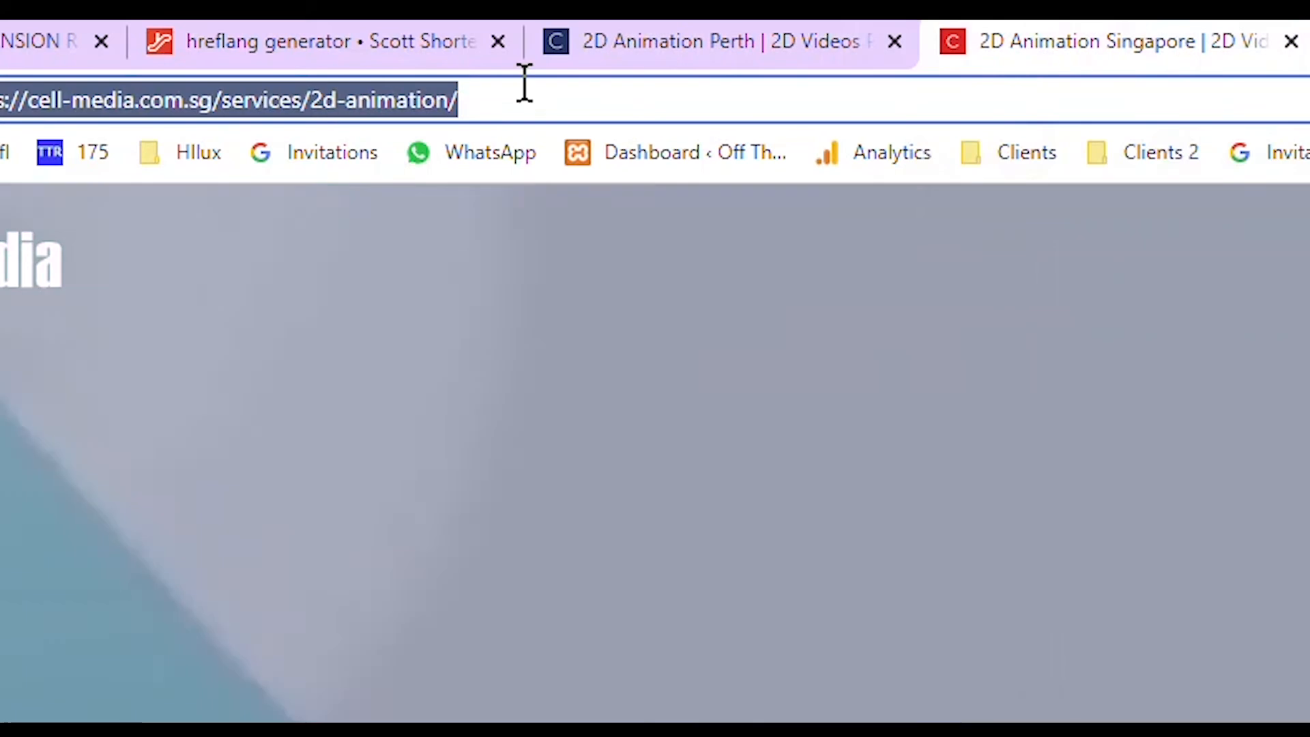
{"action": "left_click", "coordinate": [181, 99]}
{"action": "left_click_drag", "start_coordinate": [29, 101], "coordinate": [203, 116]}
{"action": "left_click_drag", "start_coordinate": [316, 100], "coordinate": [458, 109]}
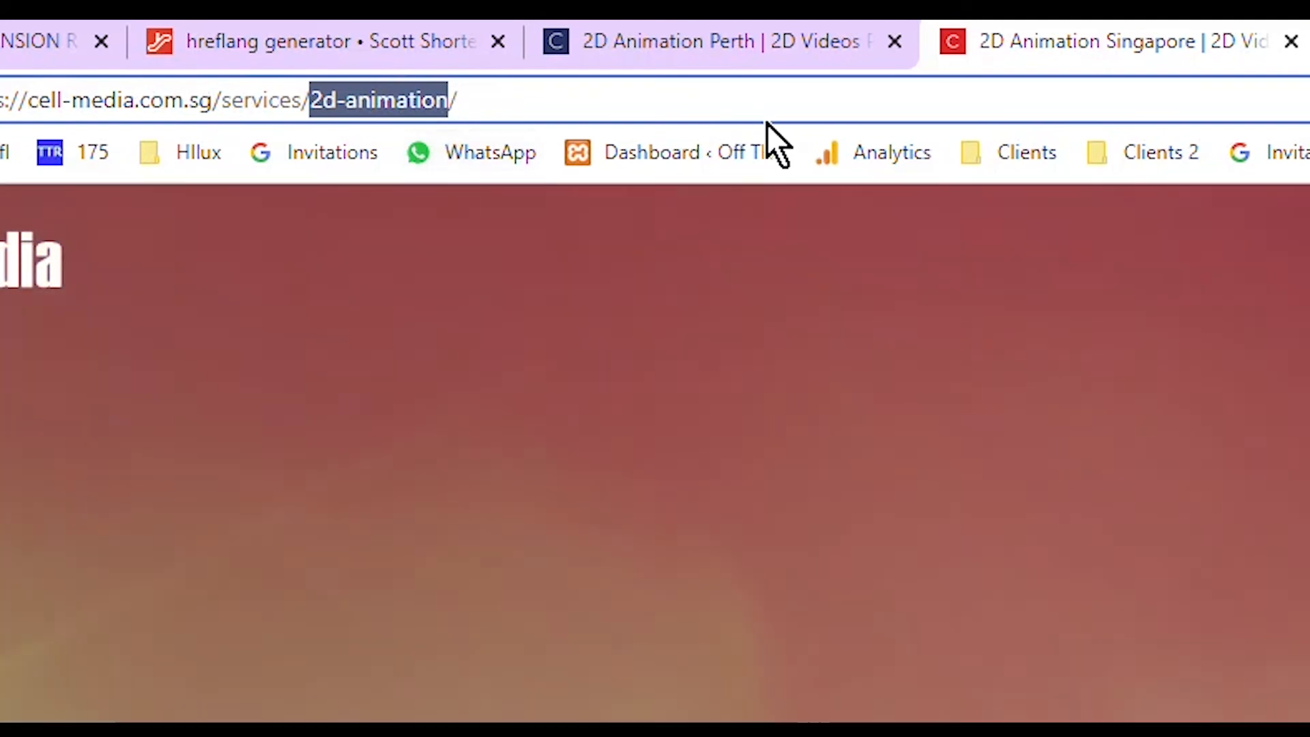
- Compare the addresses of the 2D Animation Perth and Singapore pages by alternating between them
{"action": "left_click", "coordinate": [807, 65]}
{"action": "left_click", "coordinate": [972, 50]}
{"action": "left_click", "coordinate": [747, 50]}
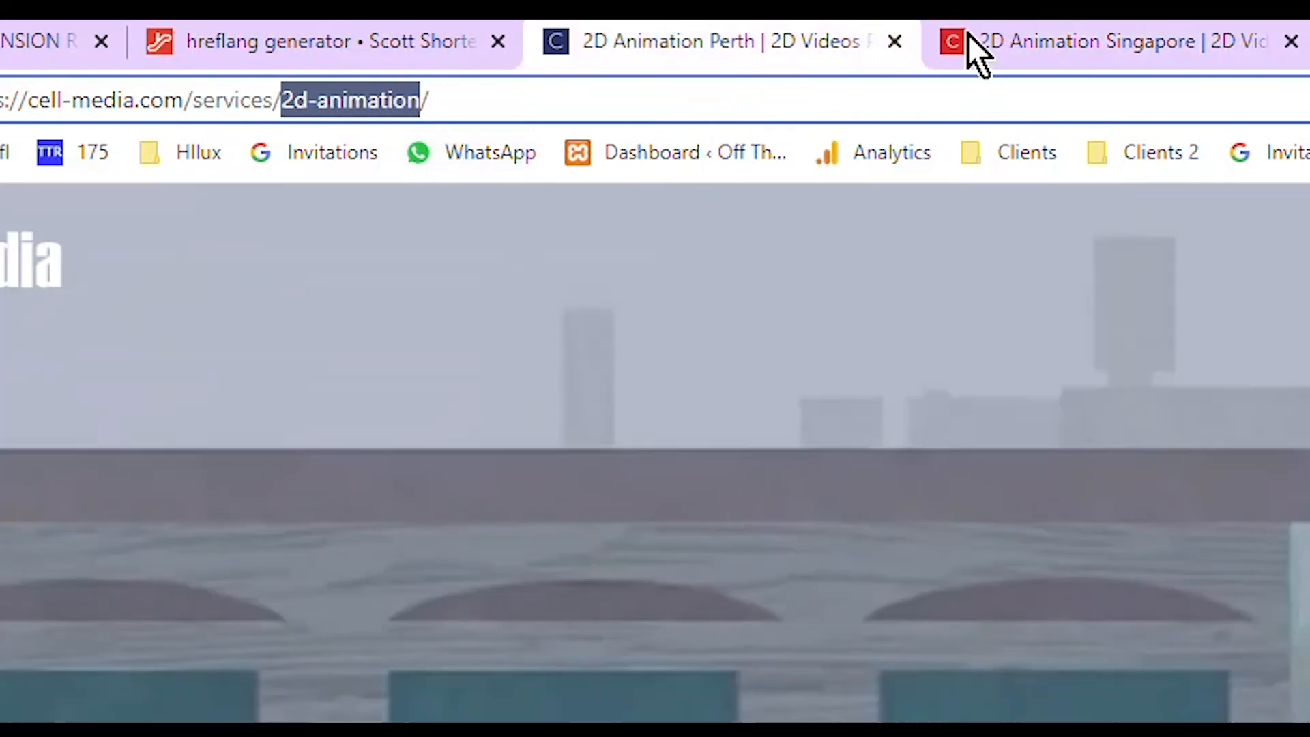
{"action": "left_click", "coordinate": [1006, 46]}
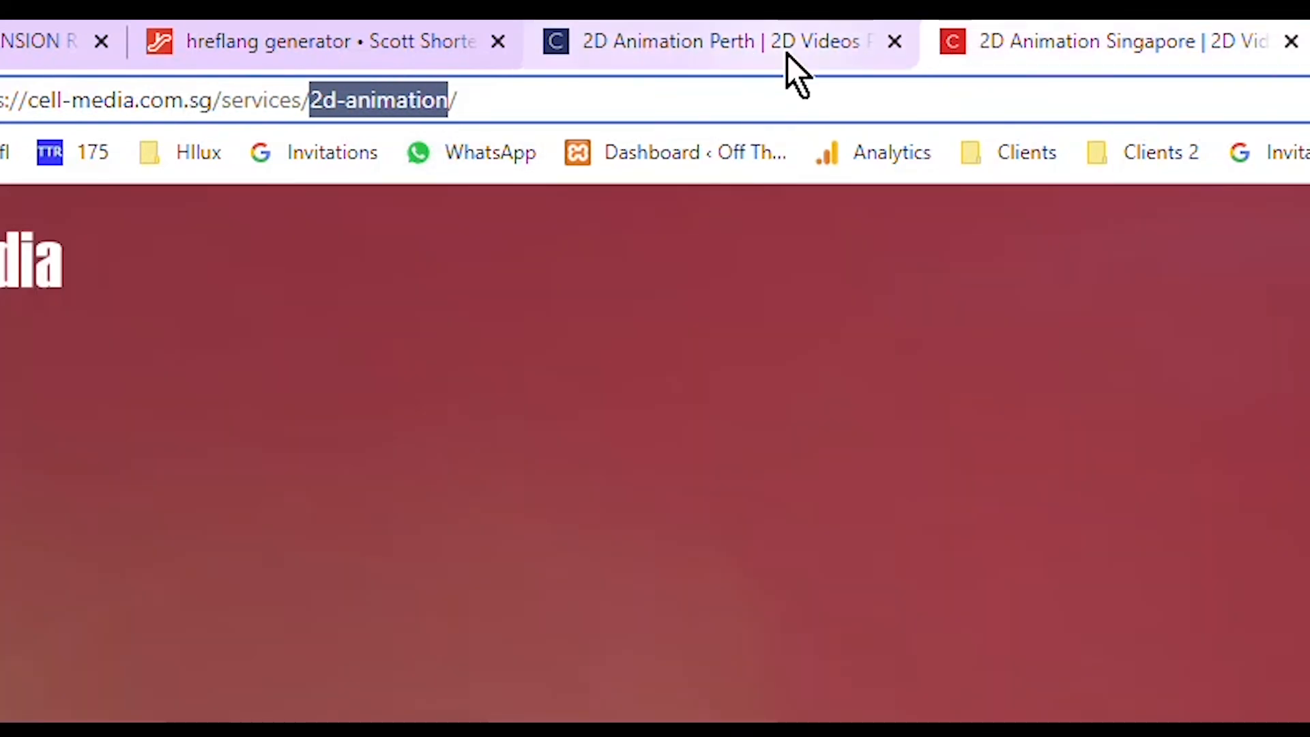
{"action": "left_click", "coordinate": [787, 53]}
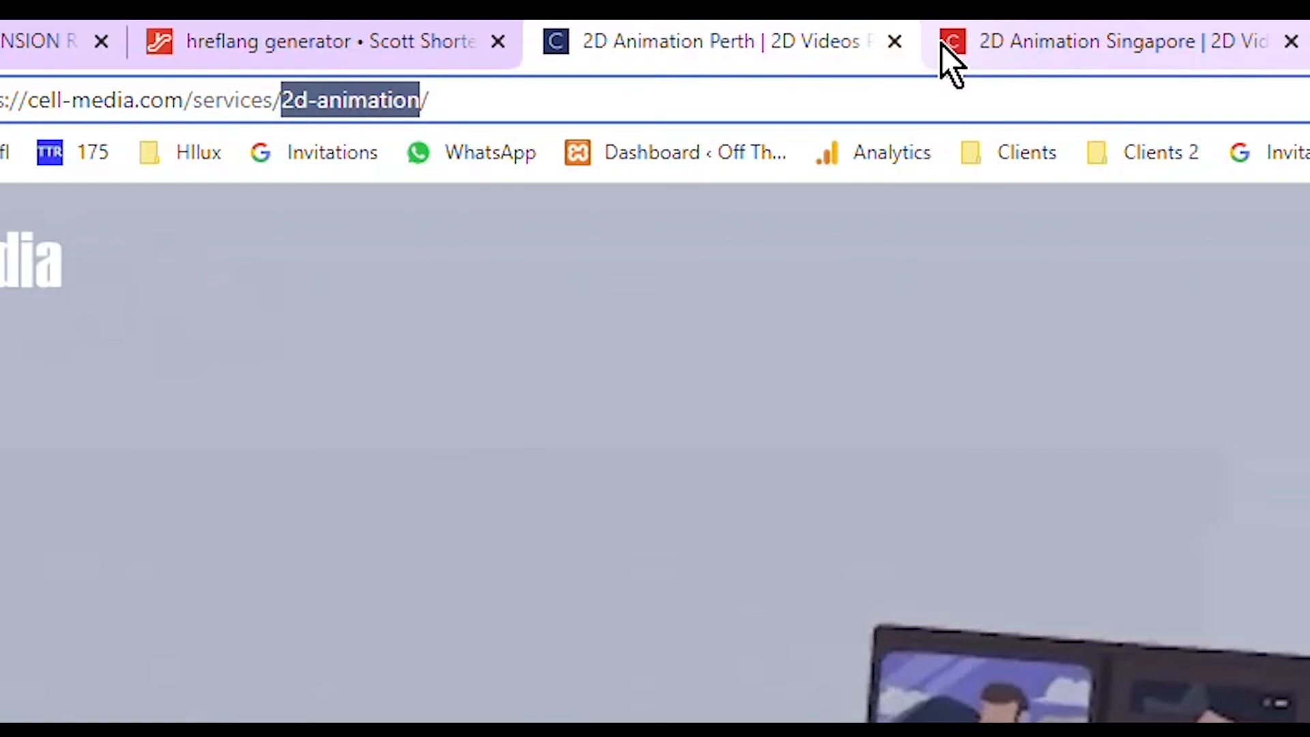
{"action": "left_click", "coordinate": [941, 43]}
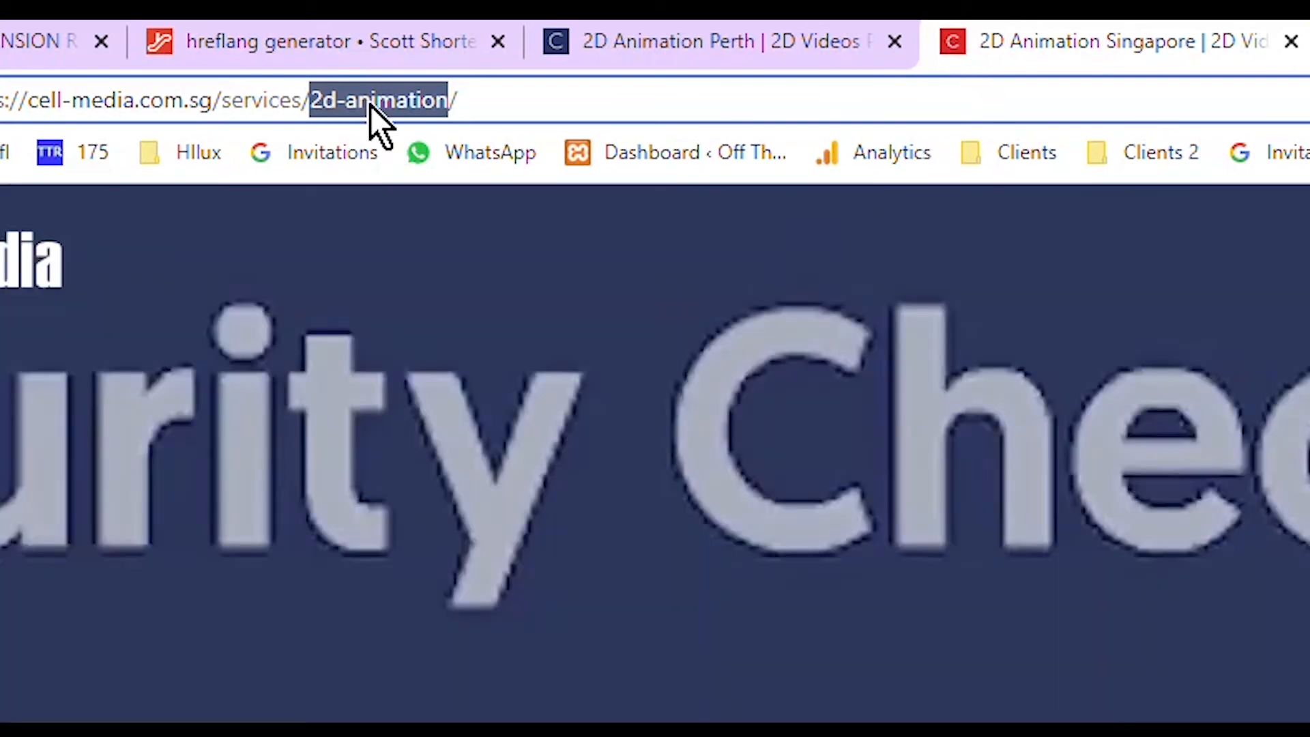
{"action": "left_click", "coordinate": [424, 100]}
{"action": "triple_click", "coordinate": [64, 109]}
{"action": "right_click", "coordinate": [387, 113]}
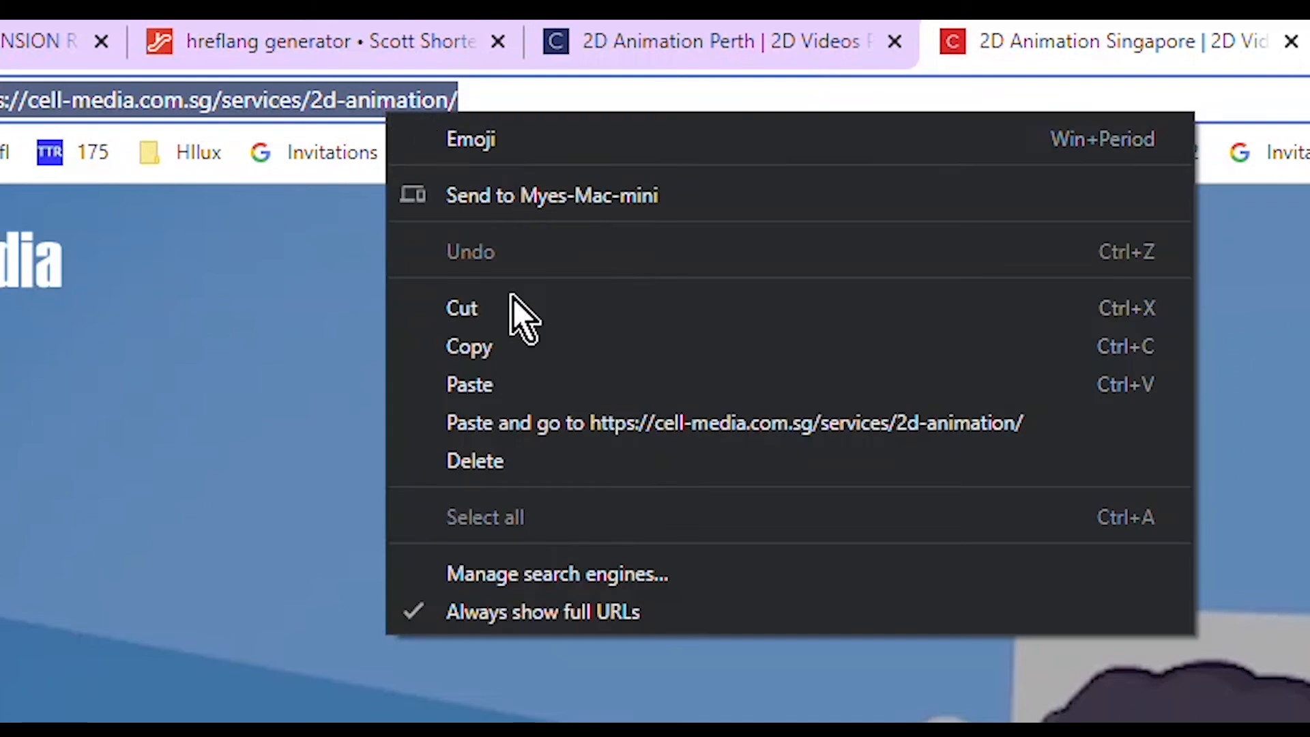
{"action": "left_click", "coordinate": [432, 46]}
{"action": "left_click", "coordinate": [440, 55]}
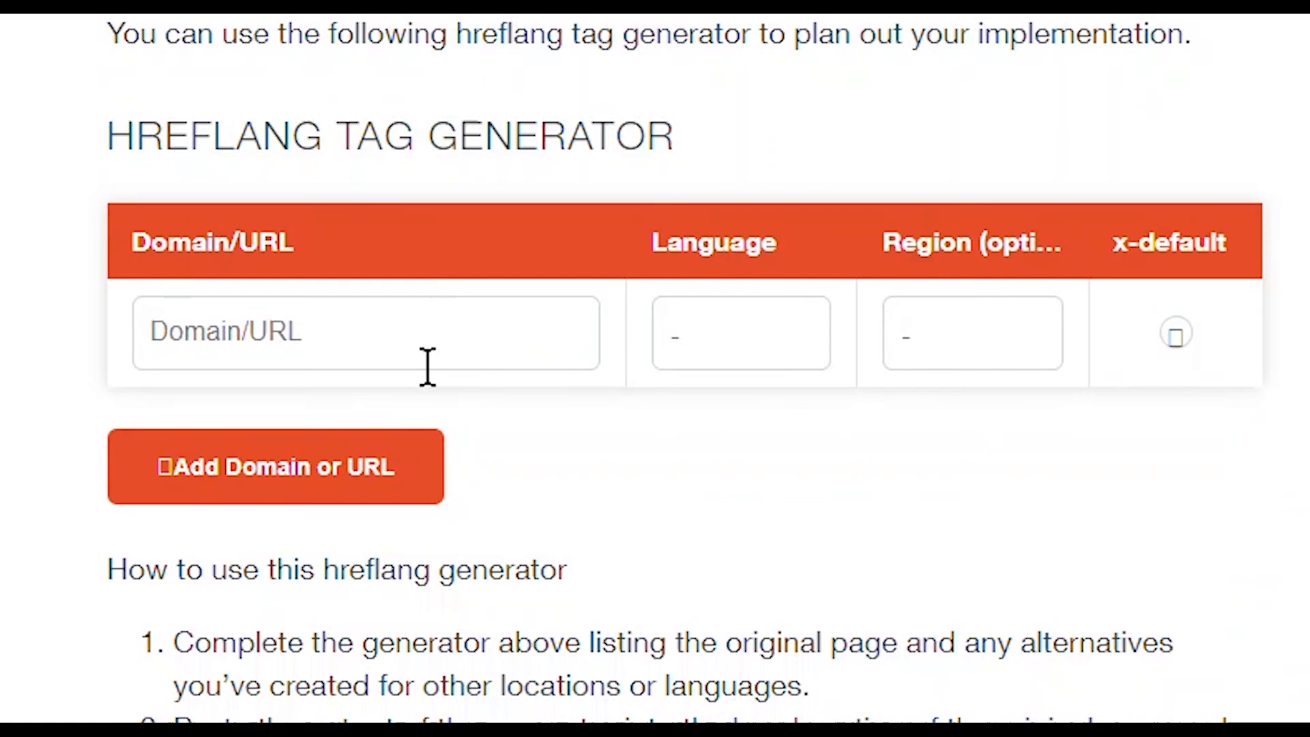
{"action": "left_click", "coordinate": [447, 352]}
{"action": "key", "text": "ctrl+v"}
- Set the first entry's language to English and its region to Singapore
{"action": "left_click_drag", "start_coordinate": [347, 331], "coordinate": [674, 314]}
{"action": "left_click", "coordinate": [674, 316]}
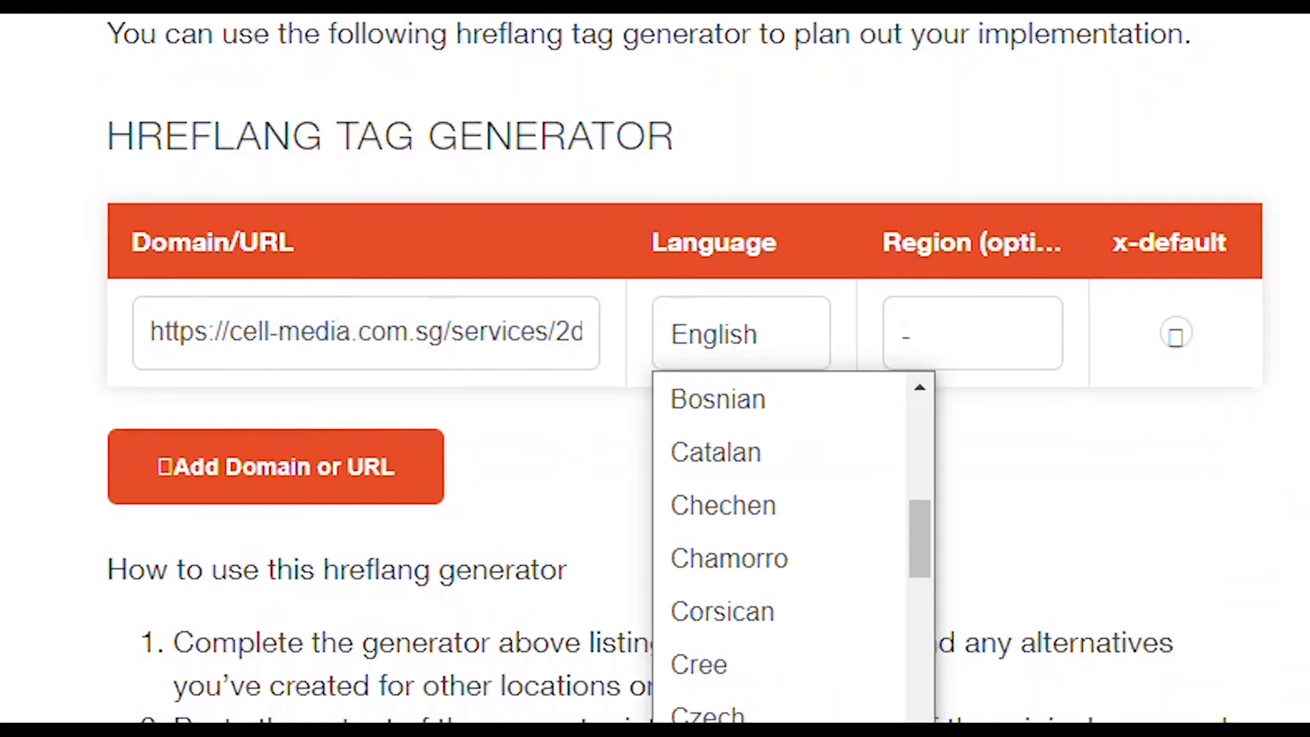
{"action": "left_click", "coordinate": [934, 362]}
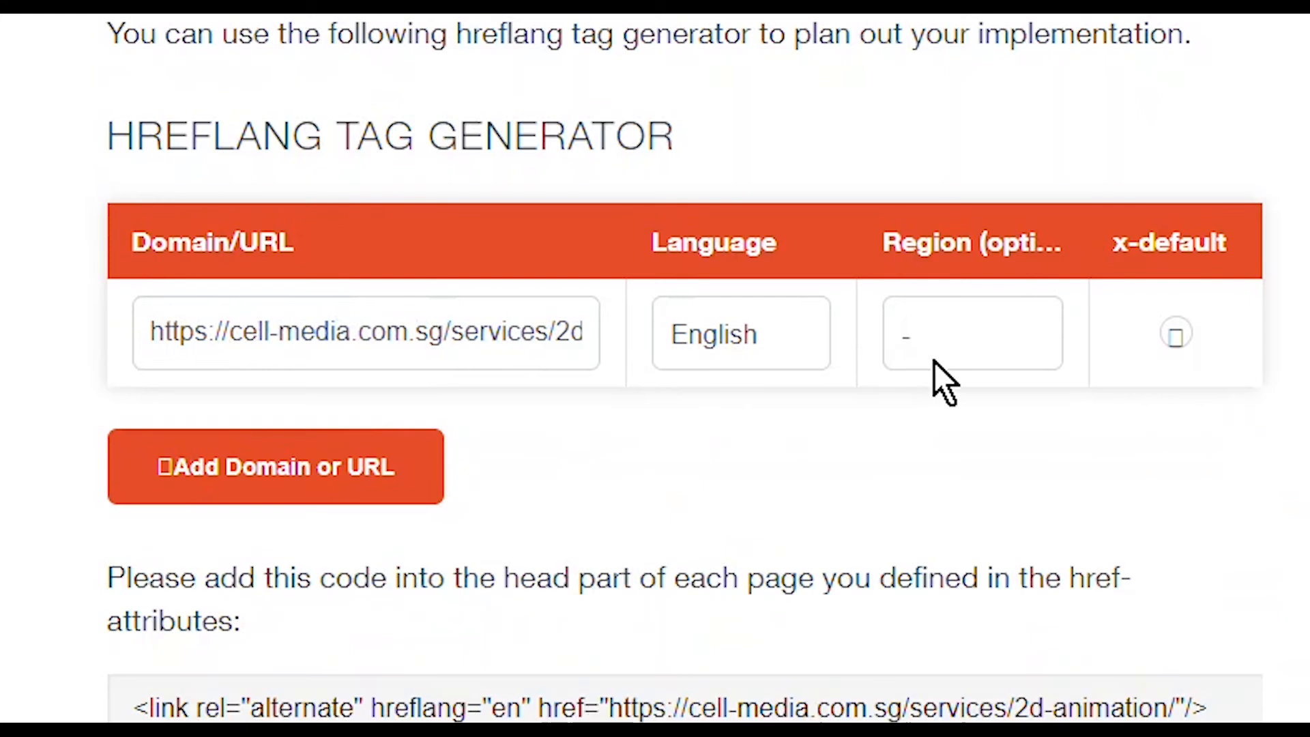
{"action": "left_click", "coordinate": [946, 326]}
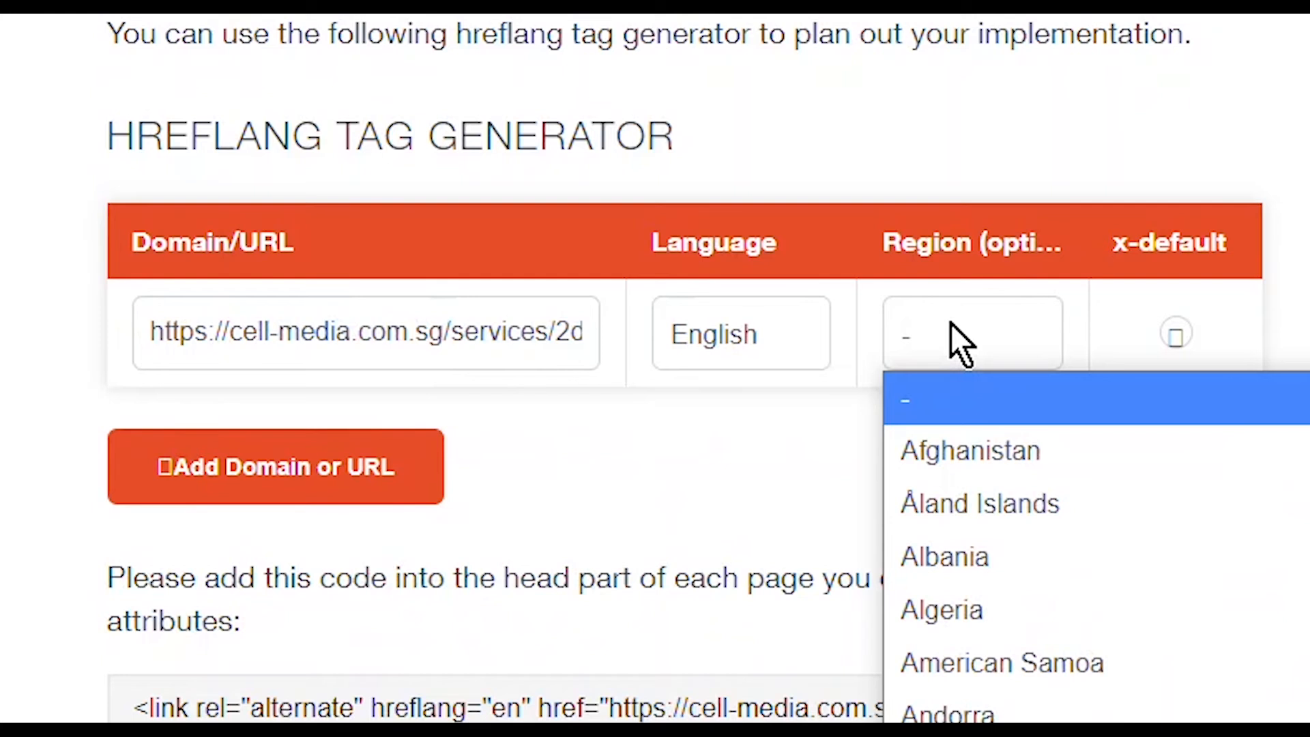
{"action": "type", "text": "sin"}
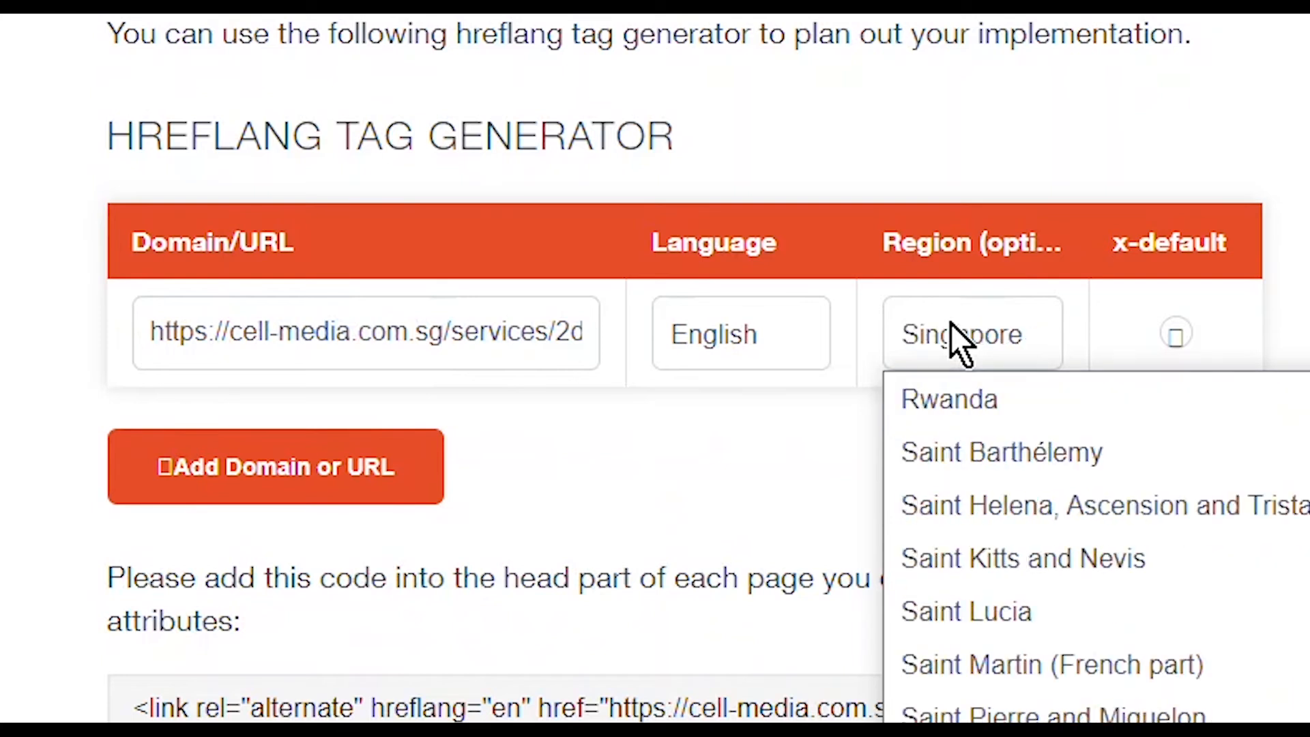
{"action": "key", "text": "Return"}
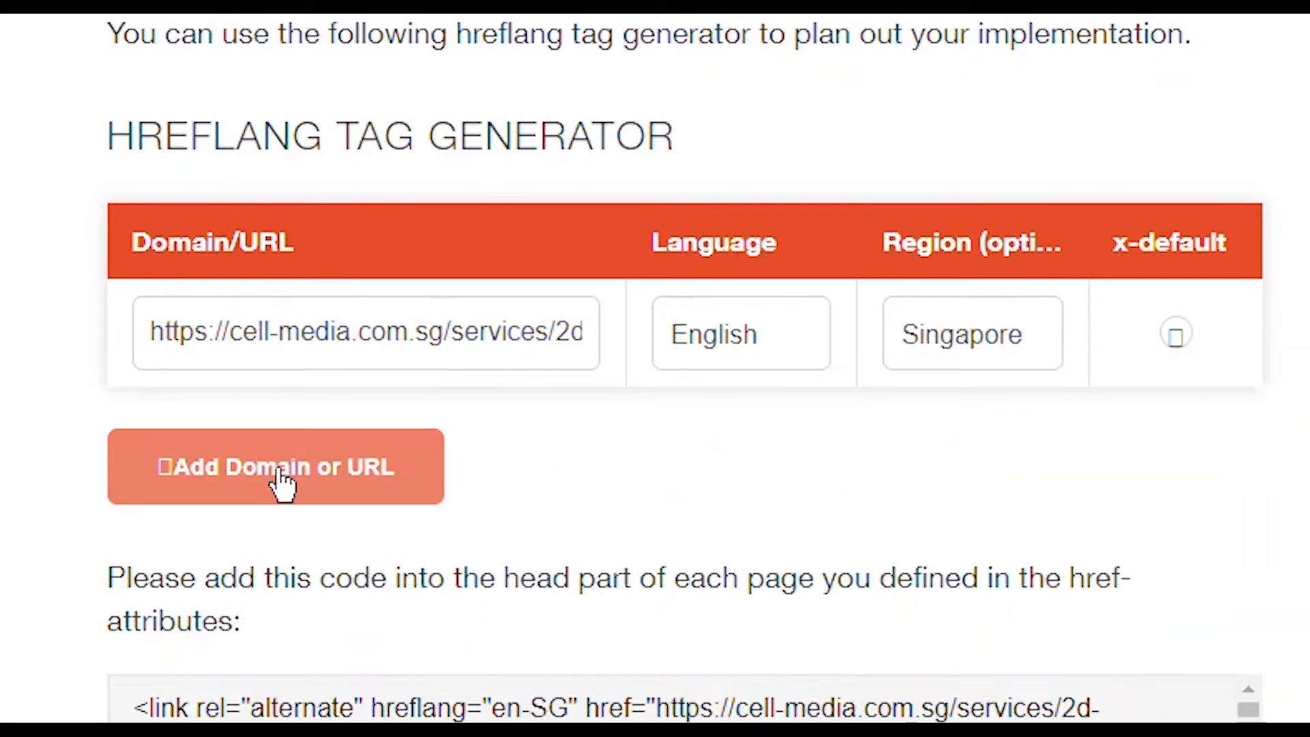
{"action": "left_click_drag", "start_coordinate": [453, 330], "coordinate": [641, 337]}
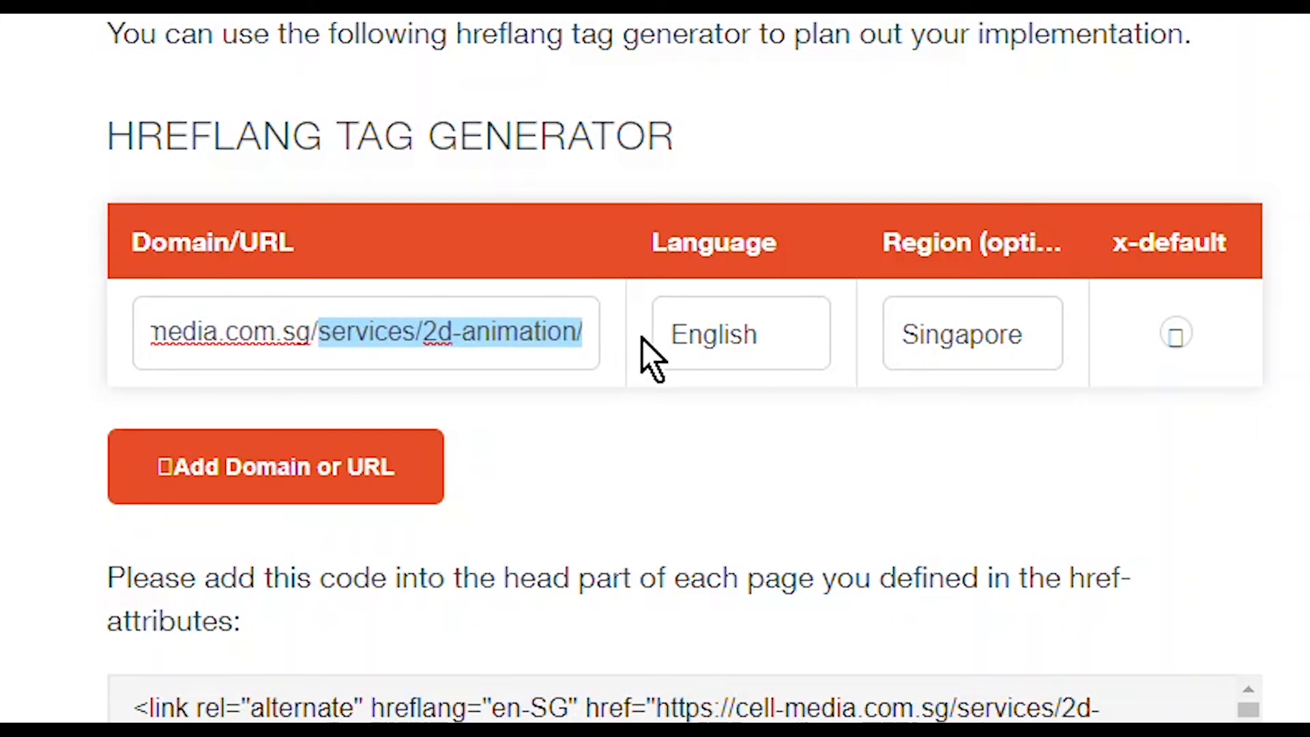
{"action": "left_click", "coordinate": [395, 481]}
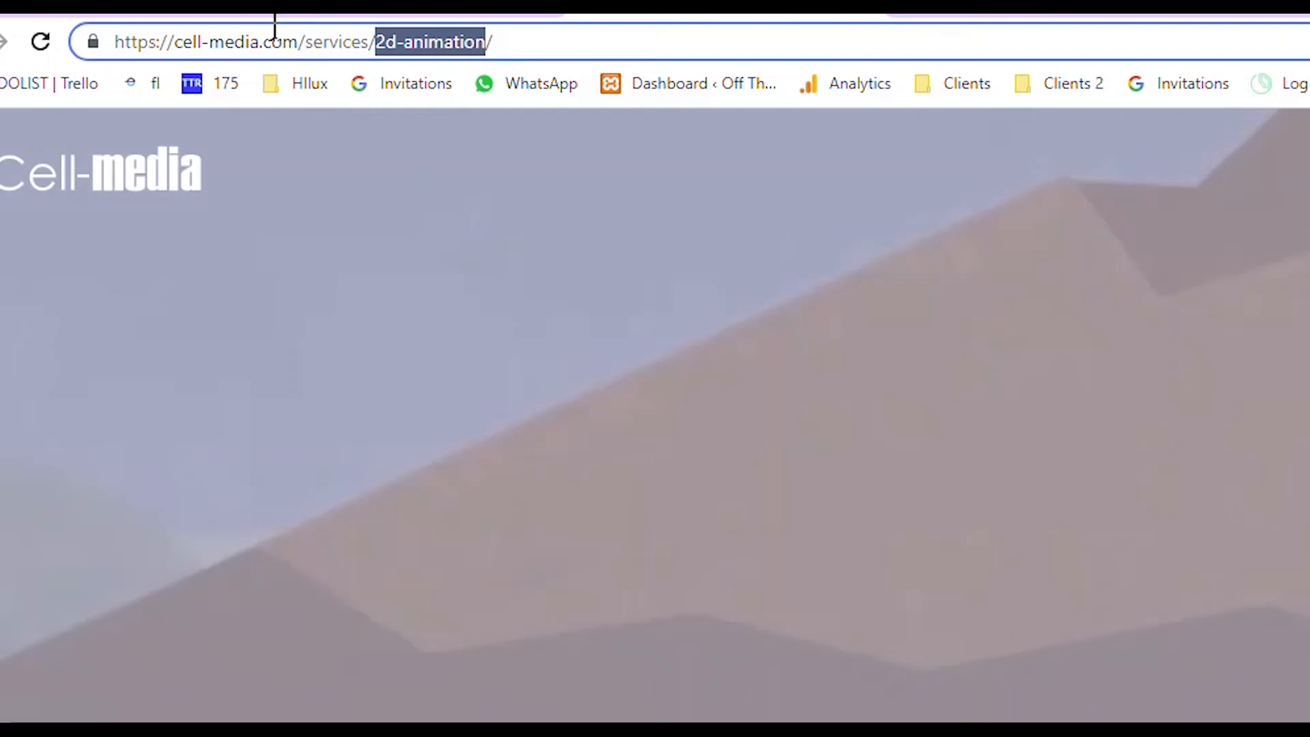
{"action": "left_click", "coordinate": [281, 43]}
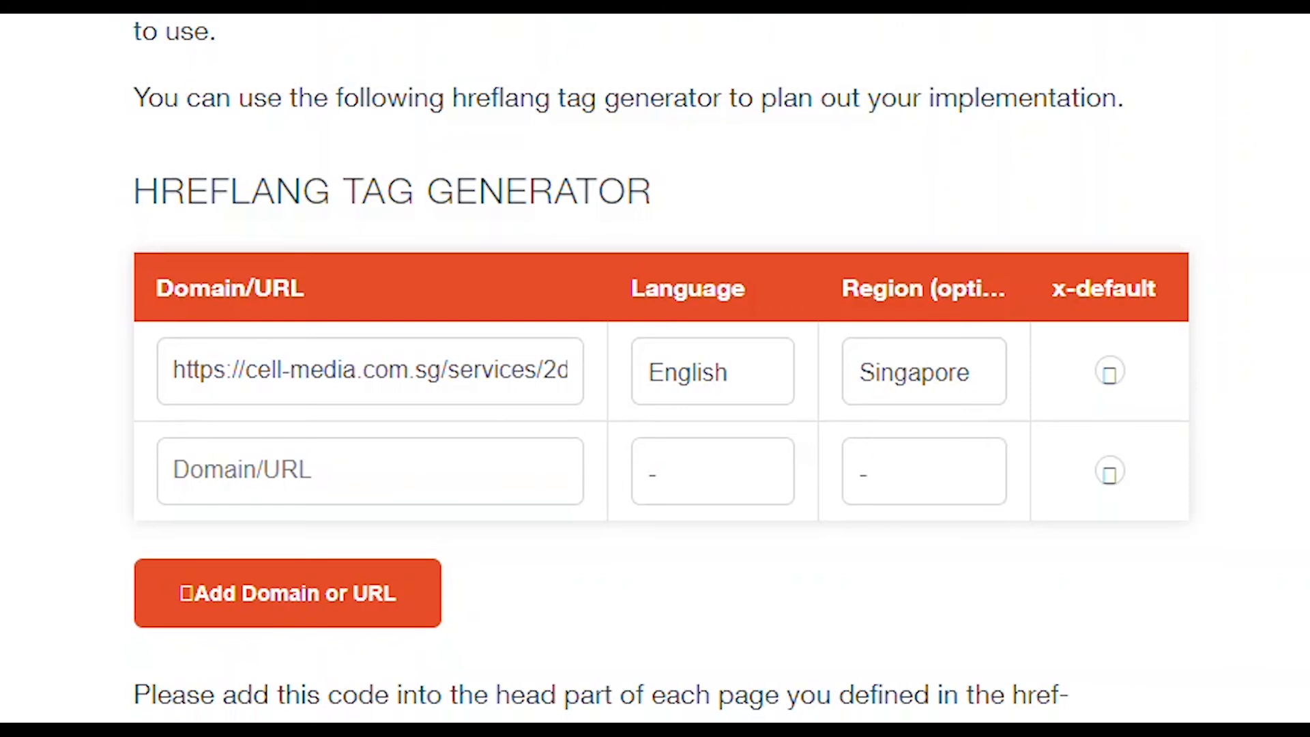
{"action": "left_click", "coordinate": [345, 468]}
{"action": "key", "text": "ctrl+v"}
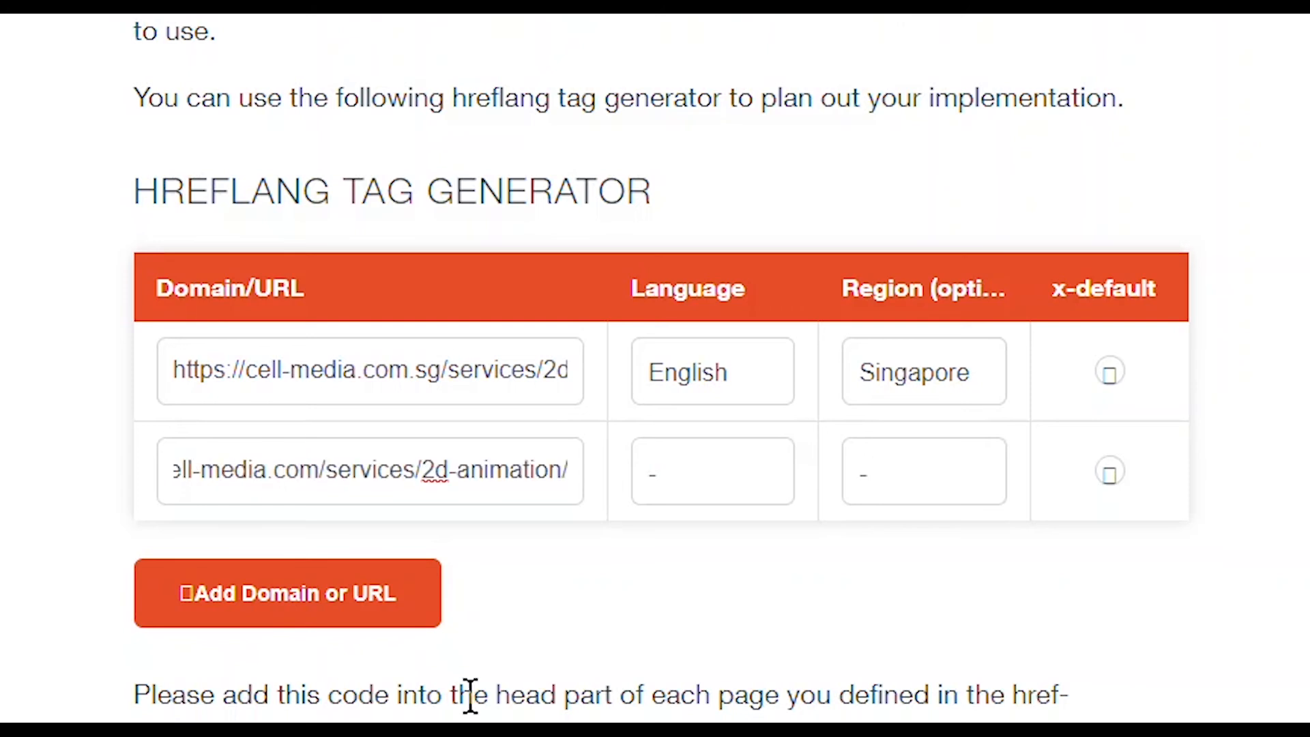
- Check the second entry's .com domain and 2d-animation slug, and mark that entry as the x-default
{"action": "left_click_drag", "start_coordinate": [570, 470], "coordinate": [120, 468]}
{"action": "key", "text": "ctrl+c"}
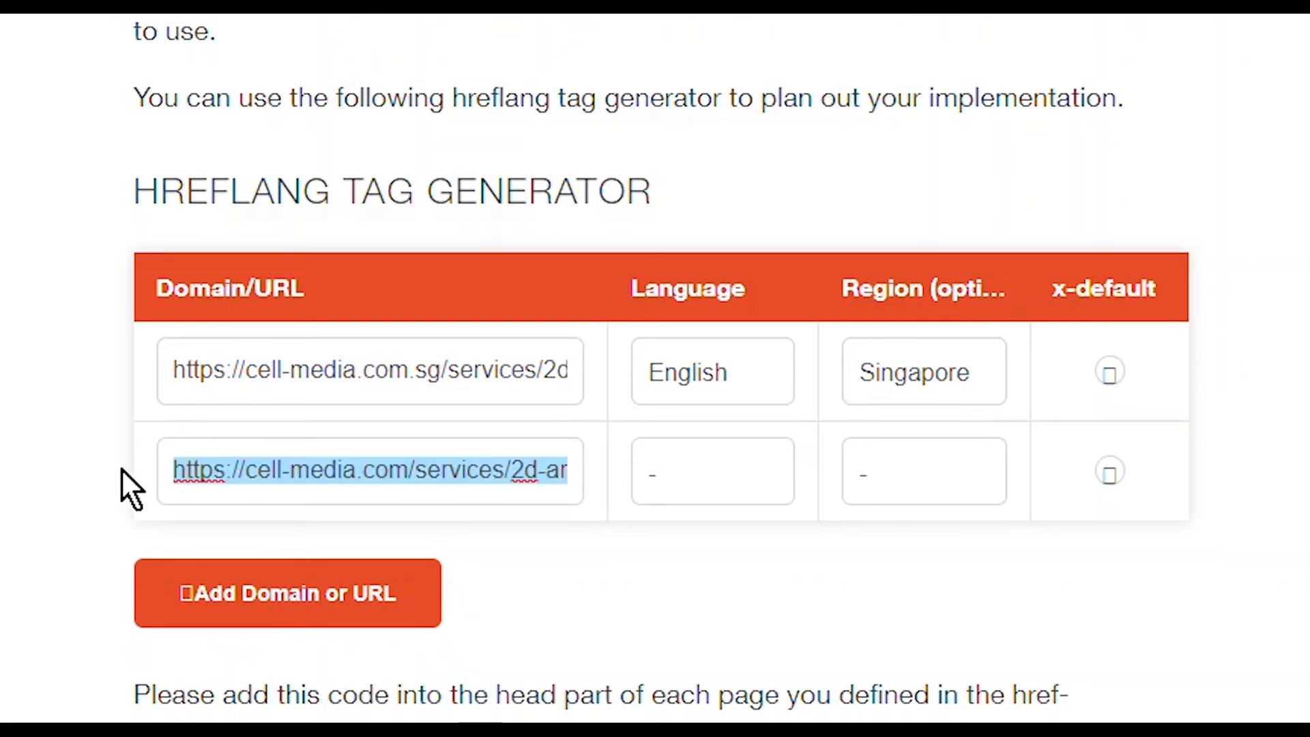
{"action": "left_click", "coordinate": [339, 470]}
{"action": "left_click_drag", "start_coordinate": [407, 469], "coordinate": [356, 469]}
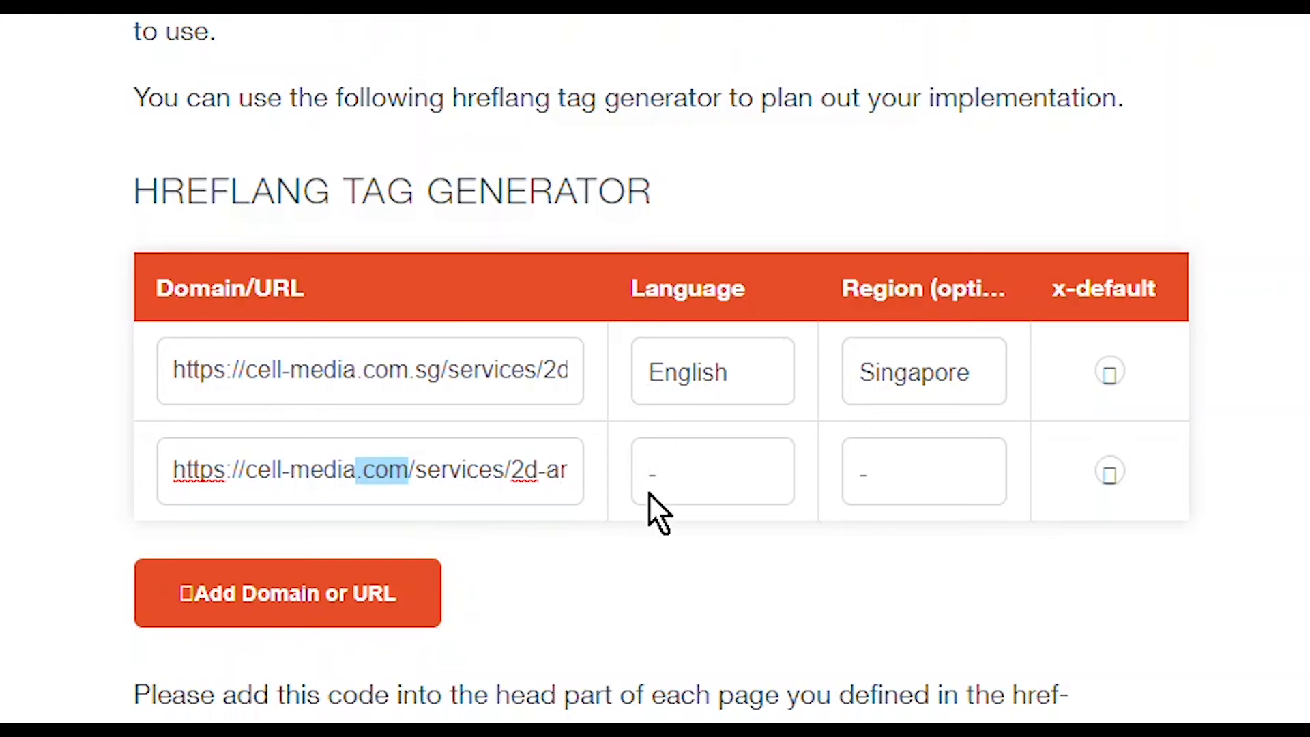
{"action": "left_click_drag", "start_coordinate": [525, 471], "coordinate": [650, 483]}
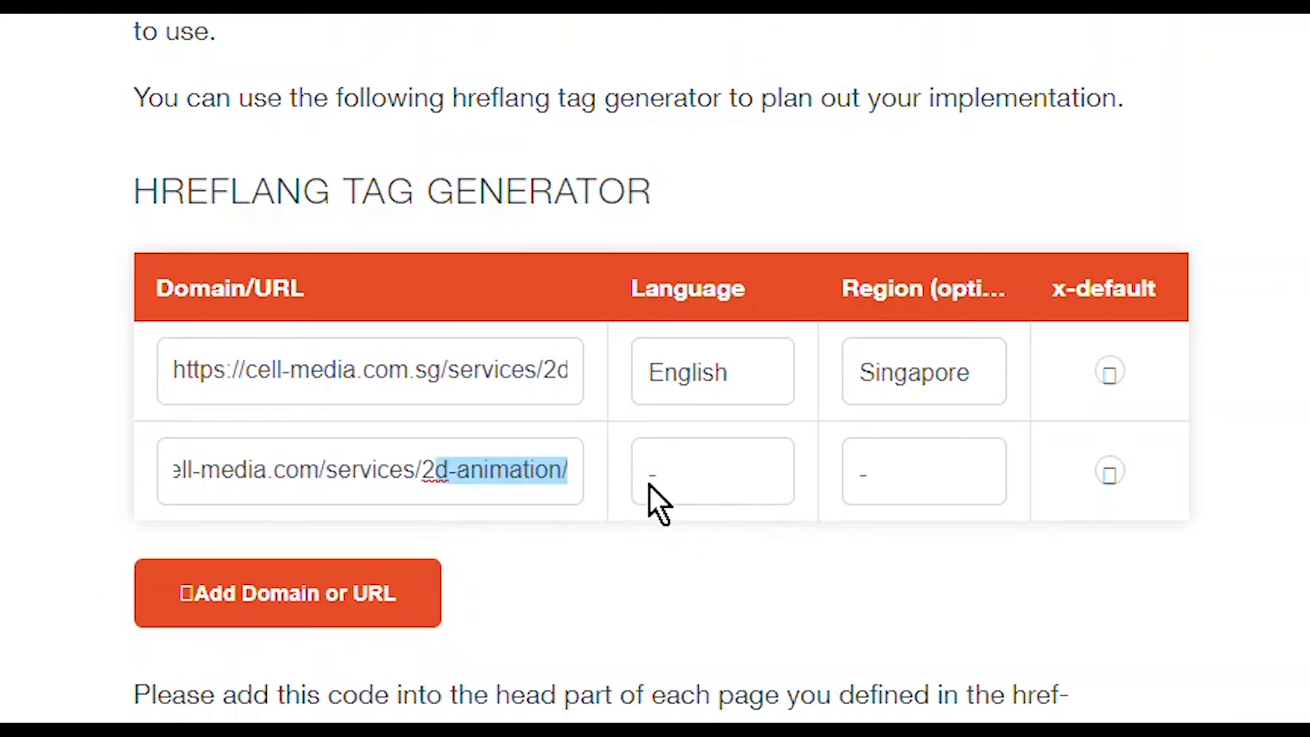
{"action": "left_click", "coordinate": [997, 494]}
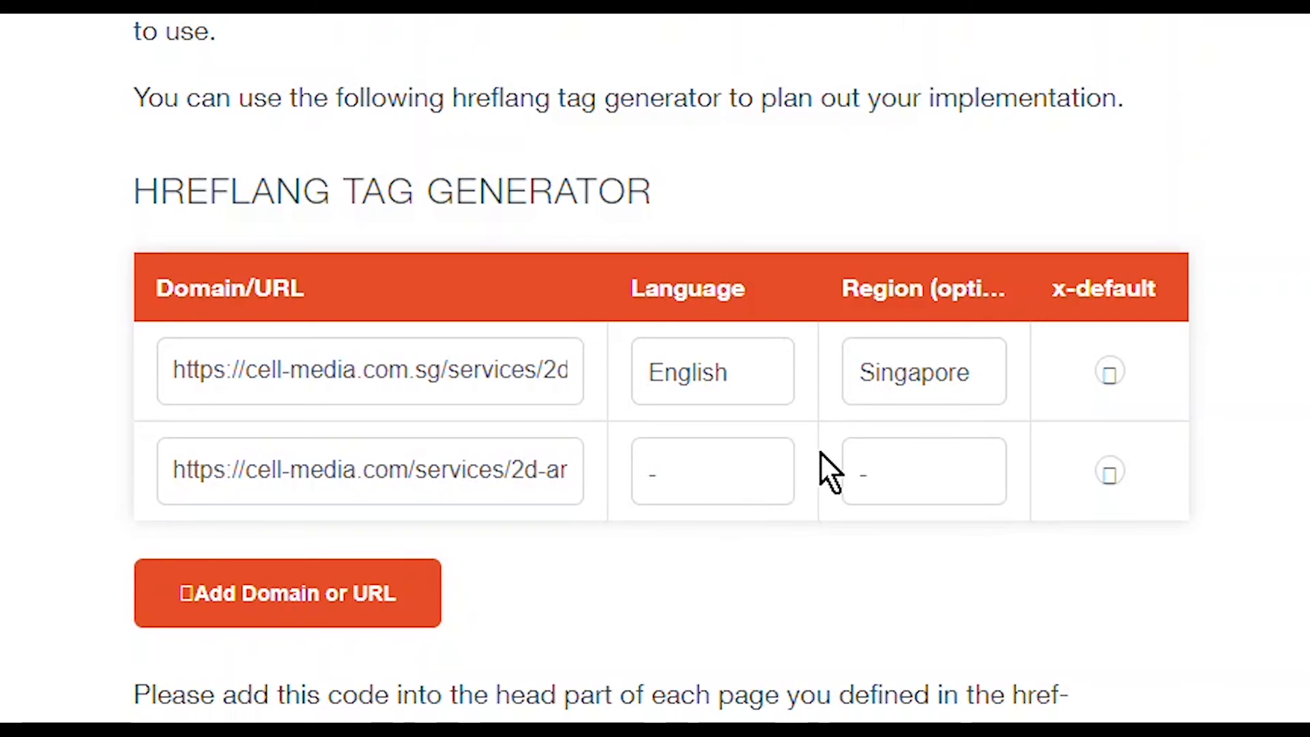
{"action": "left_click", "coordinate": [1109, 470]}
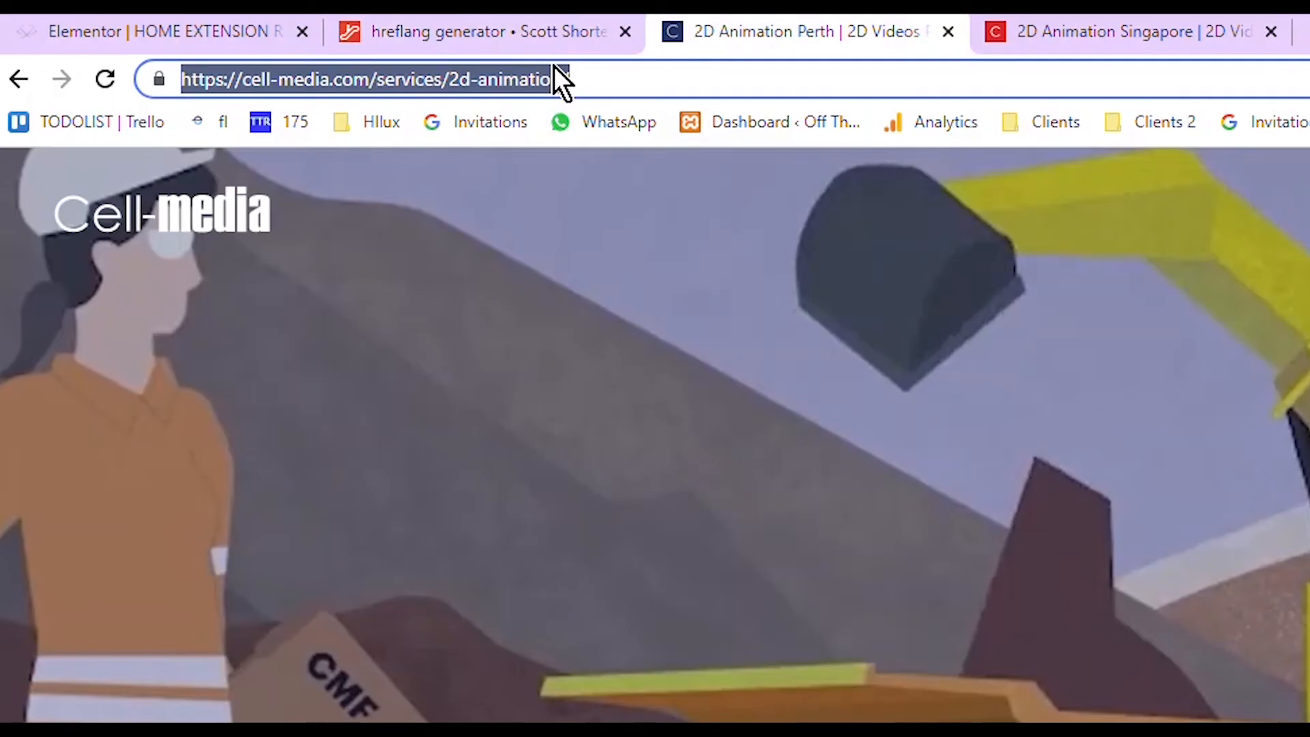
{"action": "double_click", "coordinate": [300, 80]}
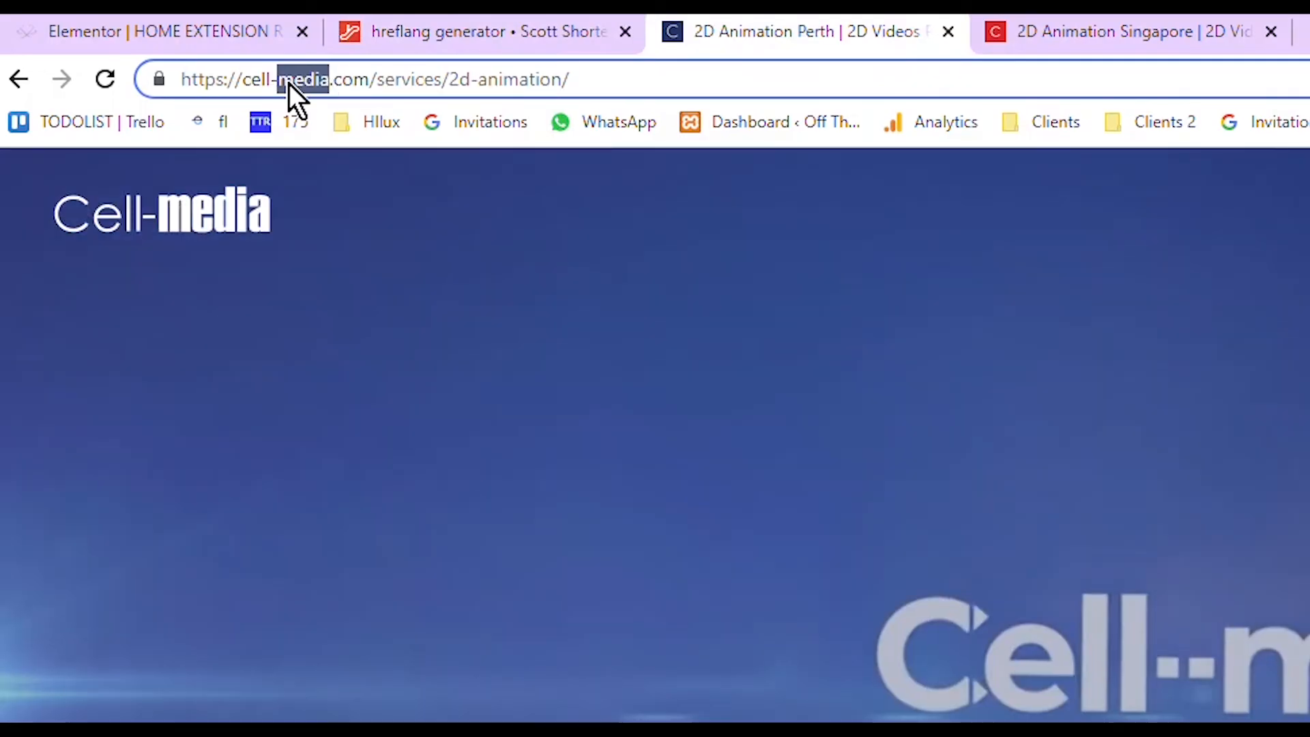
{"action": "key", "text": "ctrl+a"}
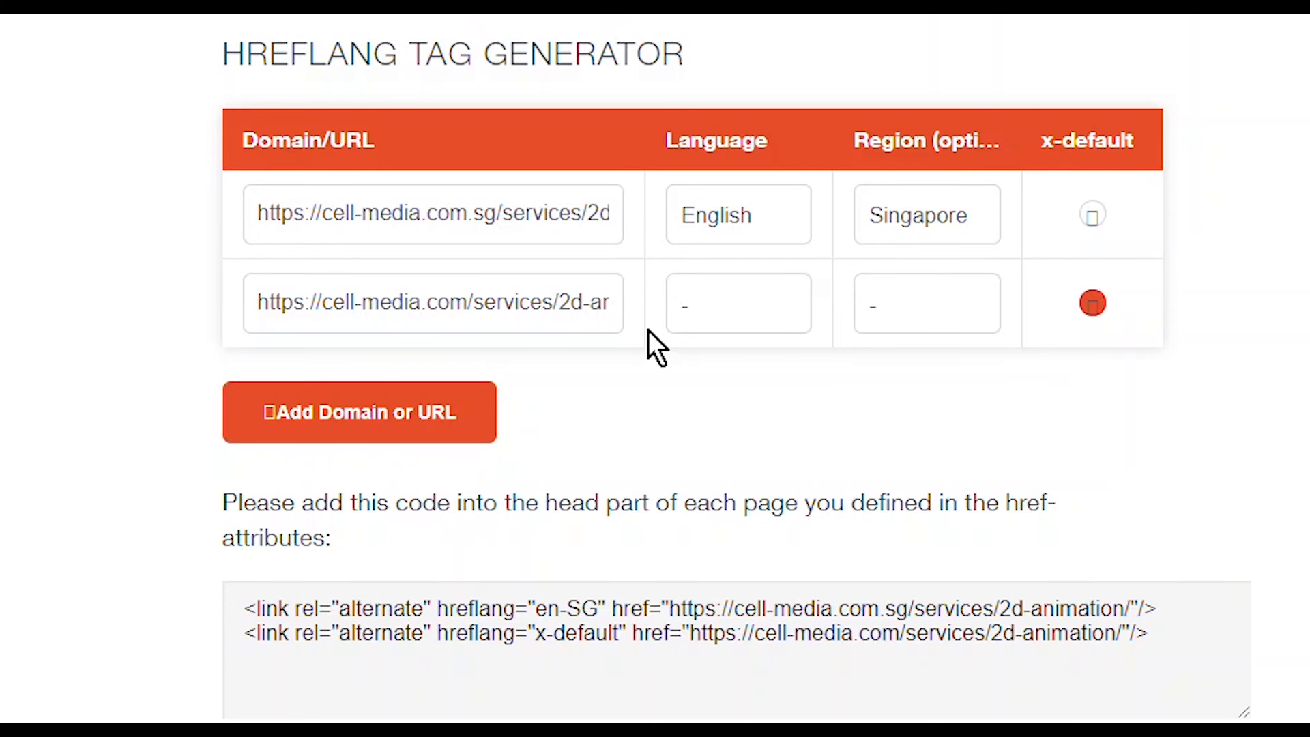
{"action": "key", "text": "ctrl+v"}
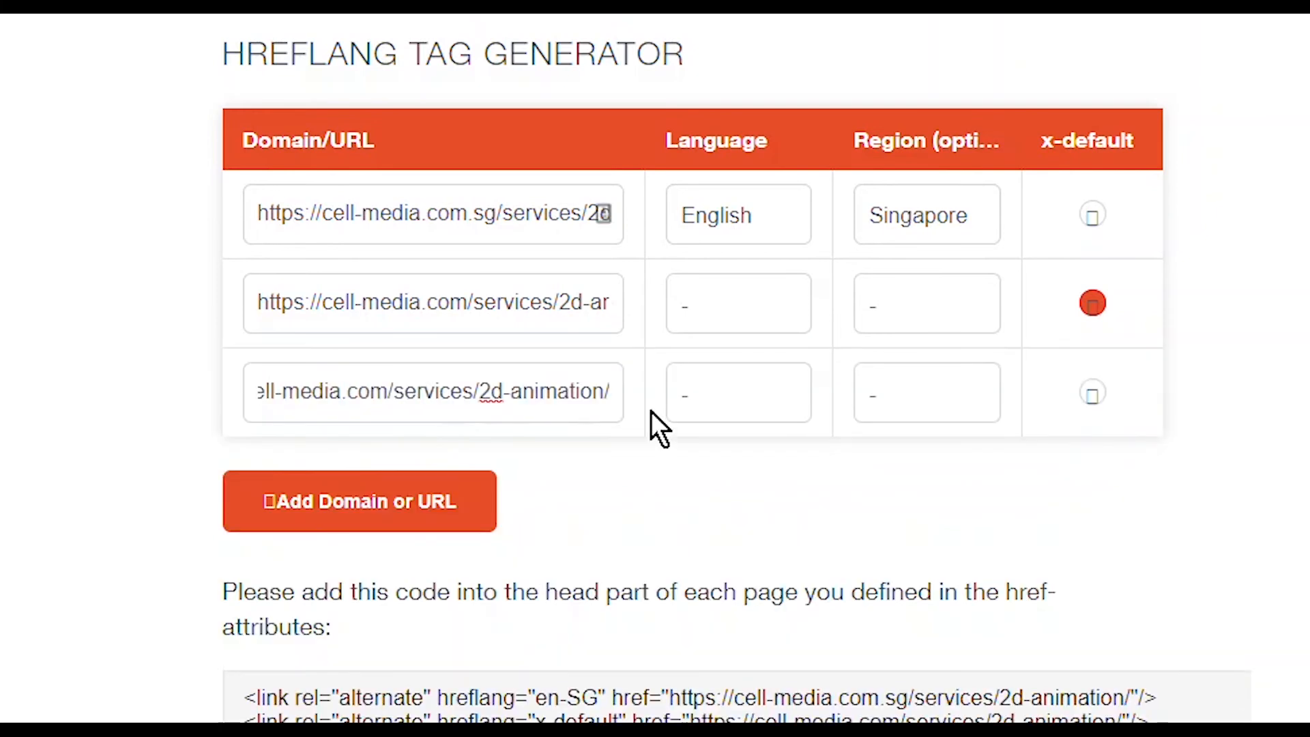
{"action": "left_click", "coordinate": [779, 418]}
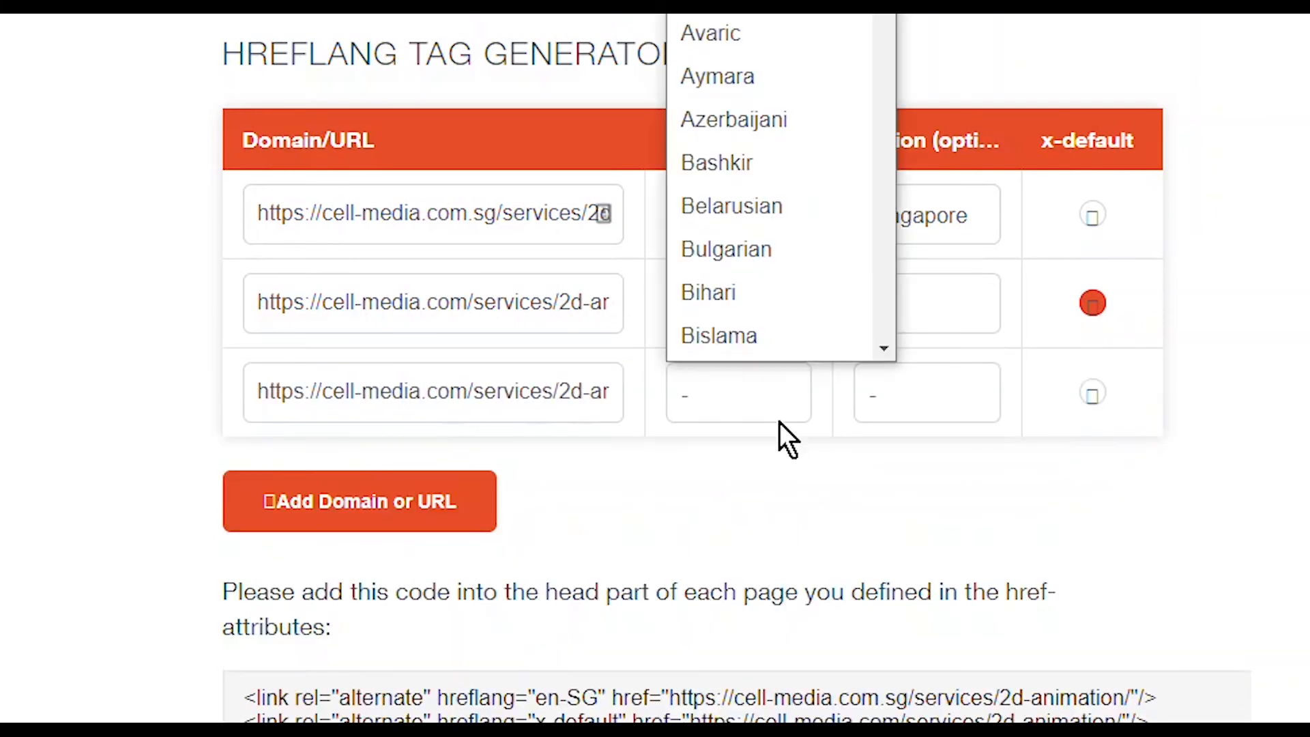
{"action": "type", "text": "en"}
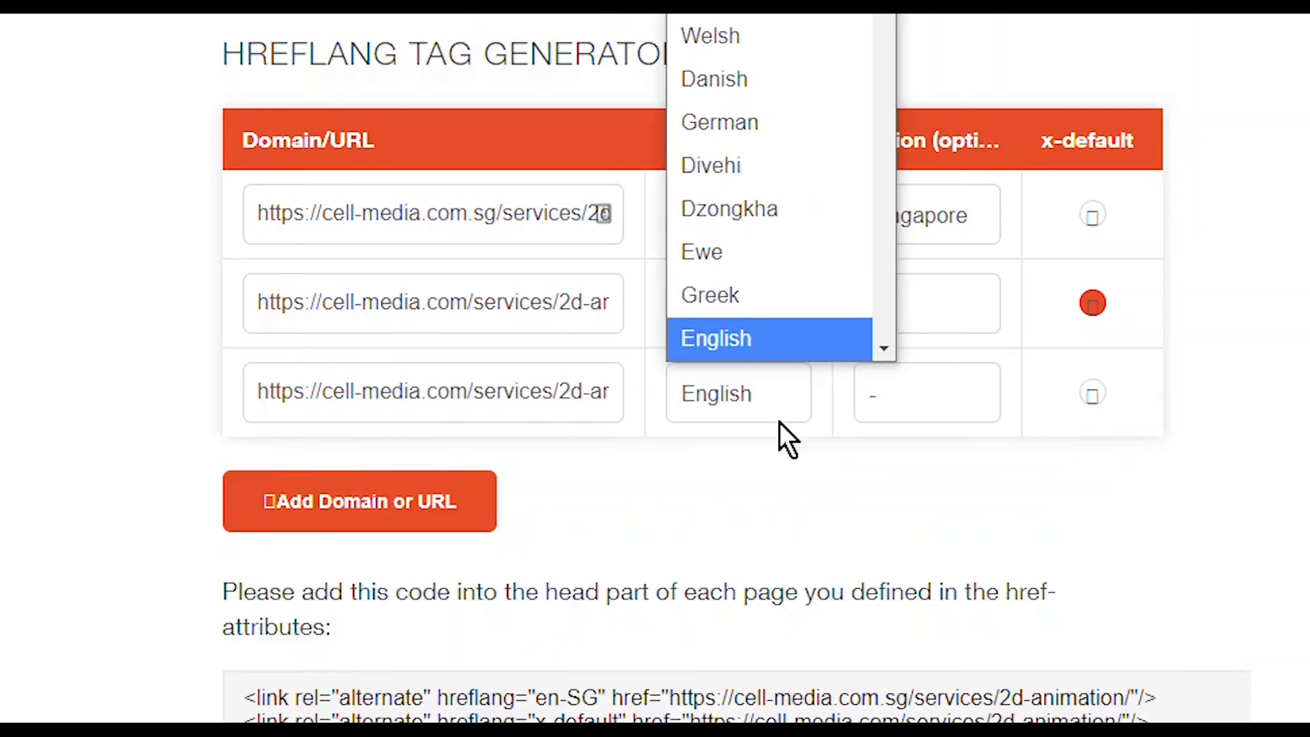
{"action": "left_click", "coordinate": [710, 388]}
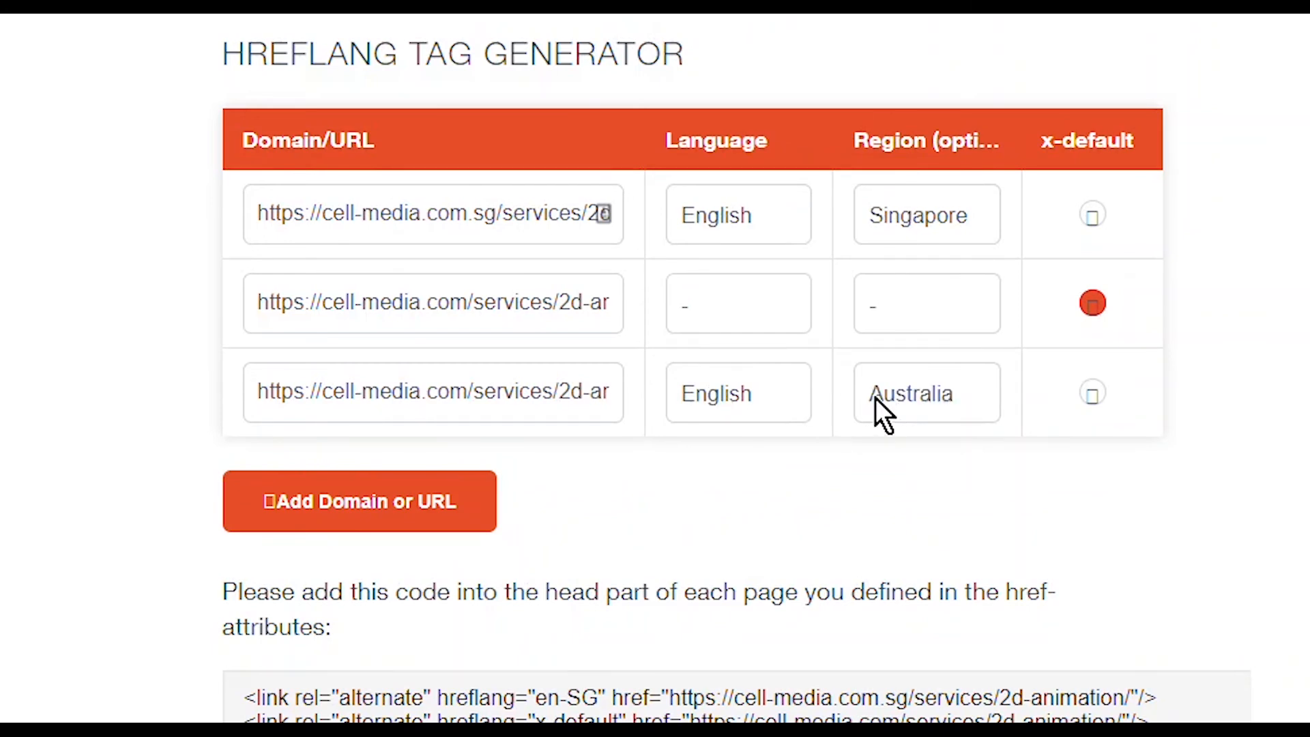
- Review the generated hreflang link tags and check the .com domain in the 2D Animation Perth page's address
{"action": "scroll", "coordinate": [266, 553], "scroll_direction": "down", "scroll_amount": 2}
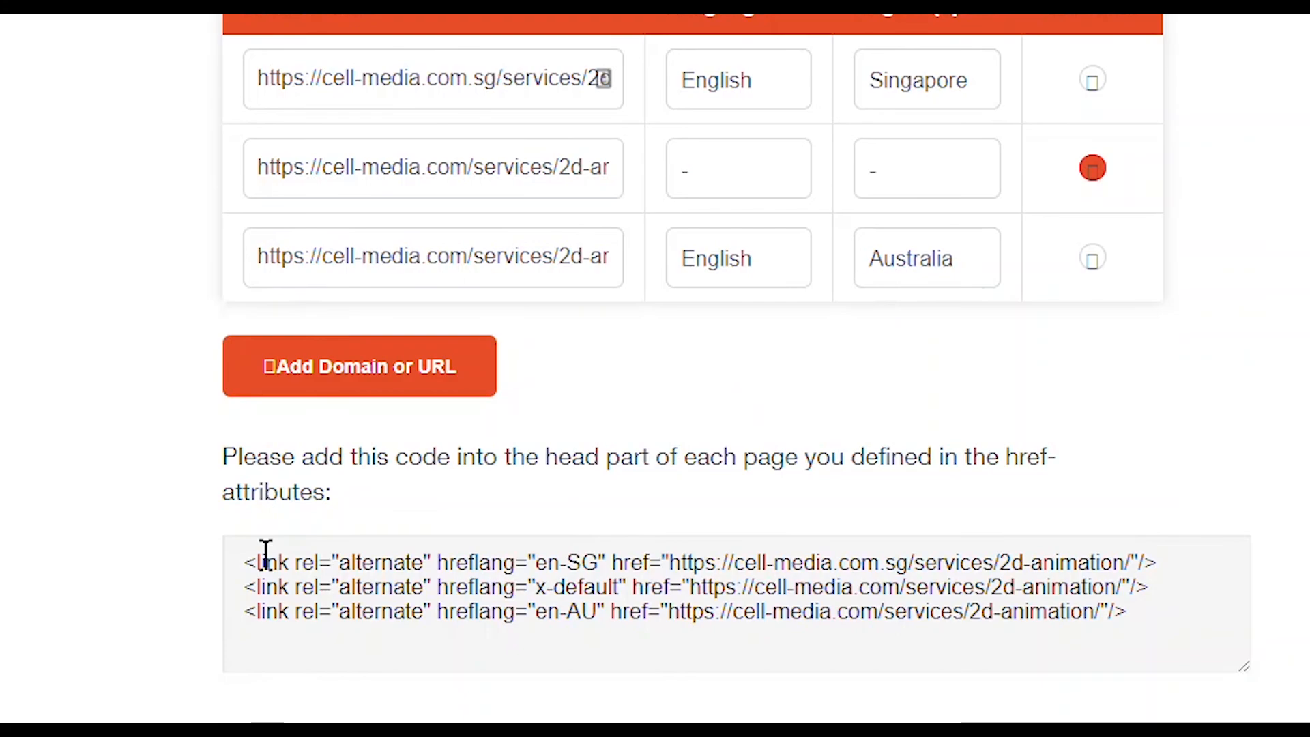
{"action": "left_click_drag", "start_coordinate": [243, 557], "coordinate": [1146, 611]}
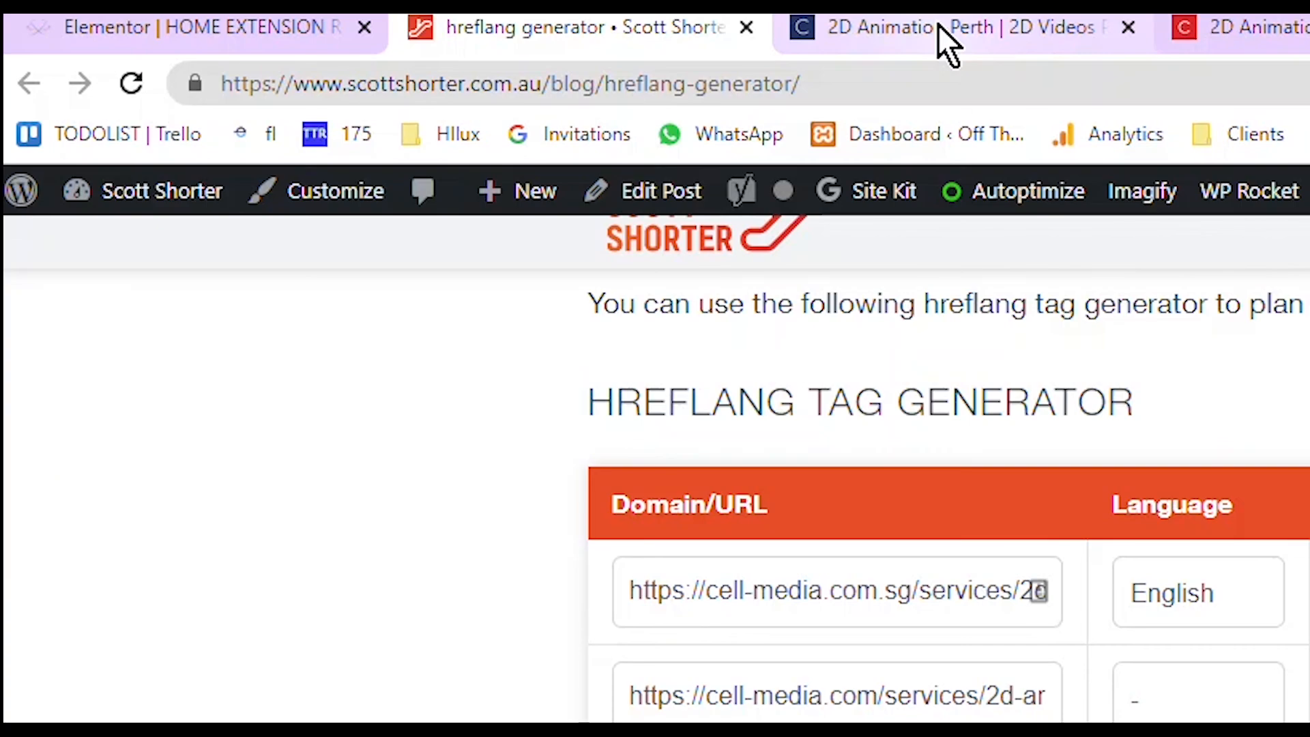
{"action": "left_click", "coordinate": [937, 23]}
{"action": "left_click_drag", "start_coordinate": [396, 85], "coordinate": [440, 93]}
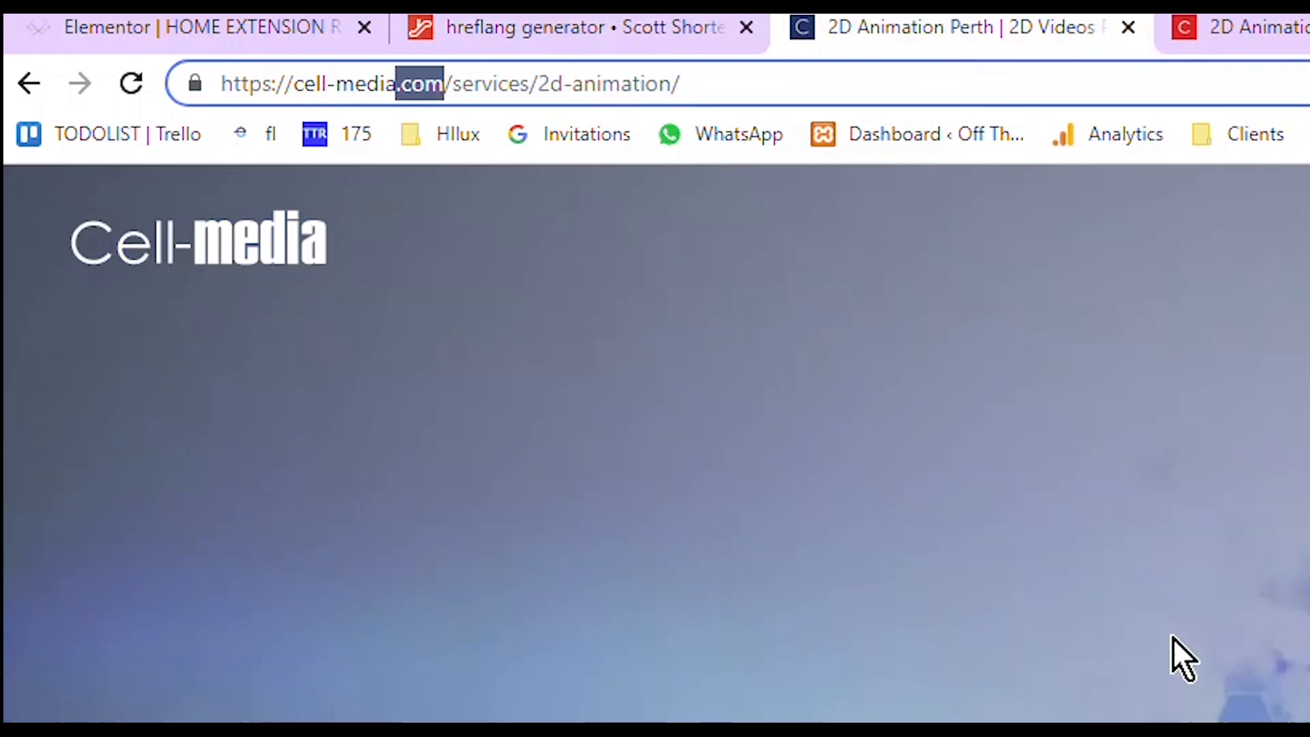
- View the 2D Animation Perth page's source, search it for "hreflang", and examine the alternate link tags and their x-default value
{"action": "left_click", "coordinate": [1112, 612]}
{"action": "key", "text": "ctrl+u"}
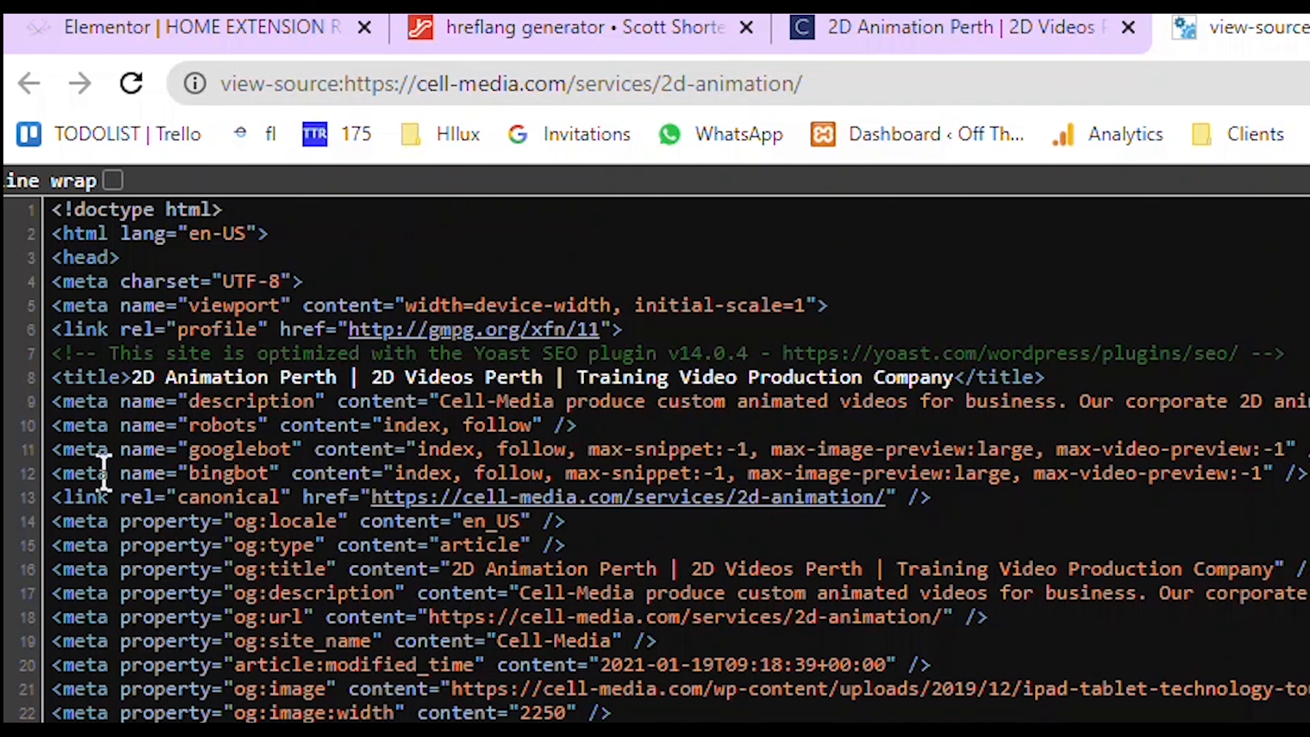
{"action": "scroll", "coordinate": [227, 518], "scroll_direction": "down", "scroll_amount": 4}
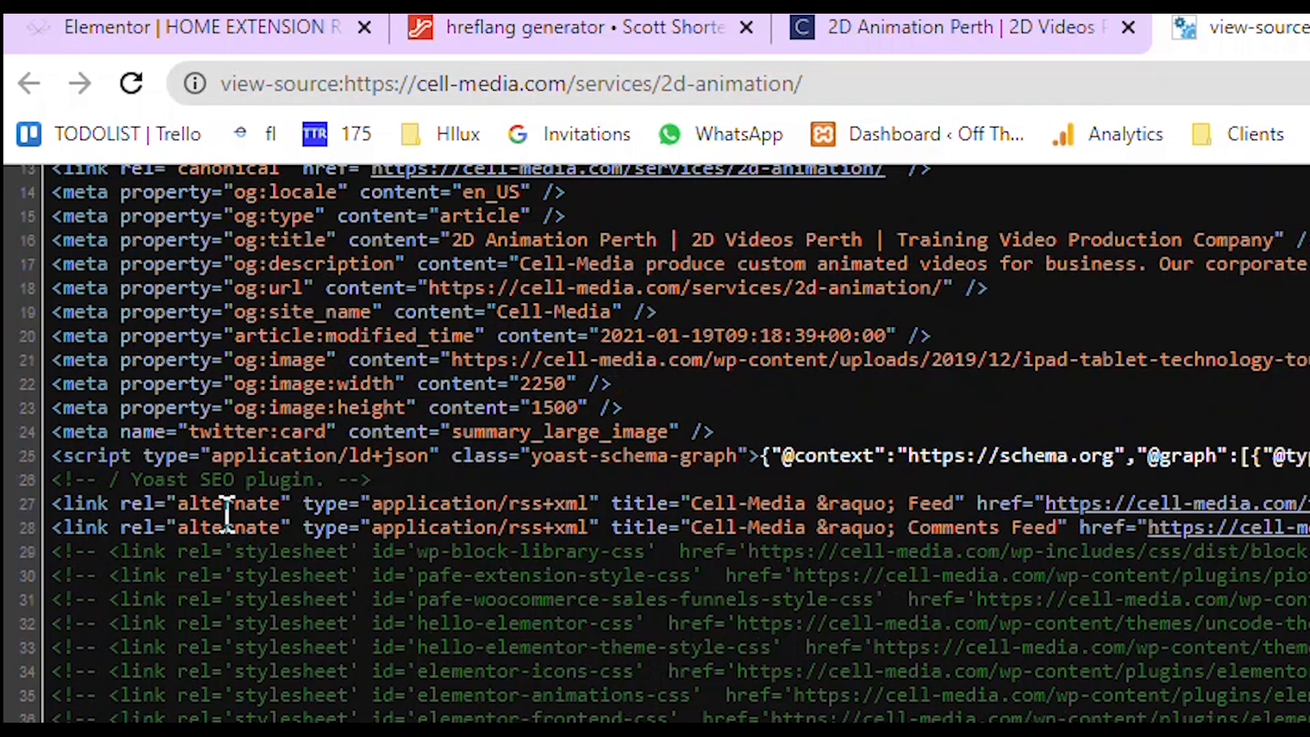
{"action": "scroll", "coordinate": [227, 518], "scroll_direction": "down", "scroll_amount": 6}
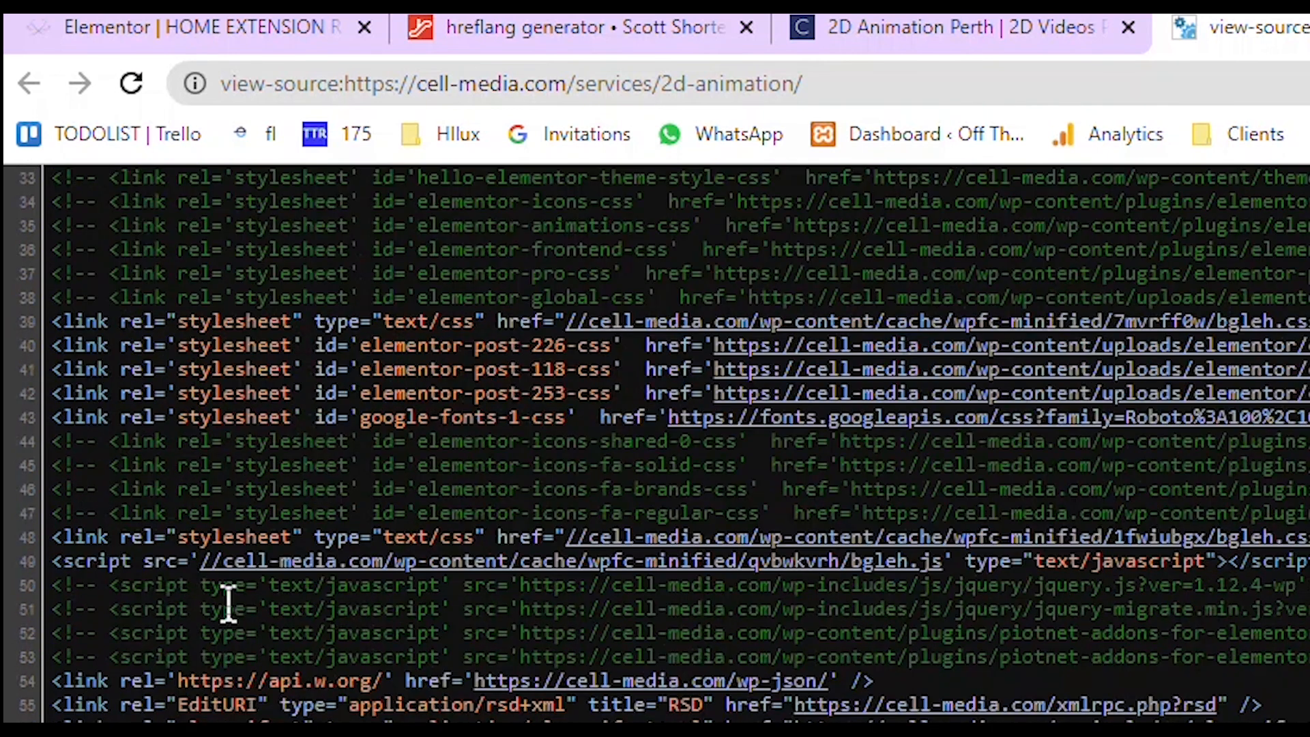
{"action": "key", "text": "ctrl+f"}
{"action": "type", "text": "hreflang"}
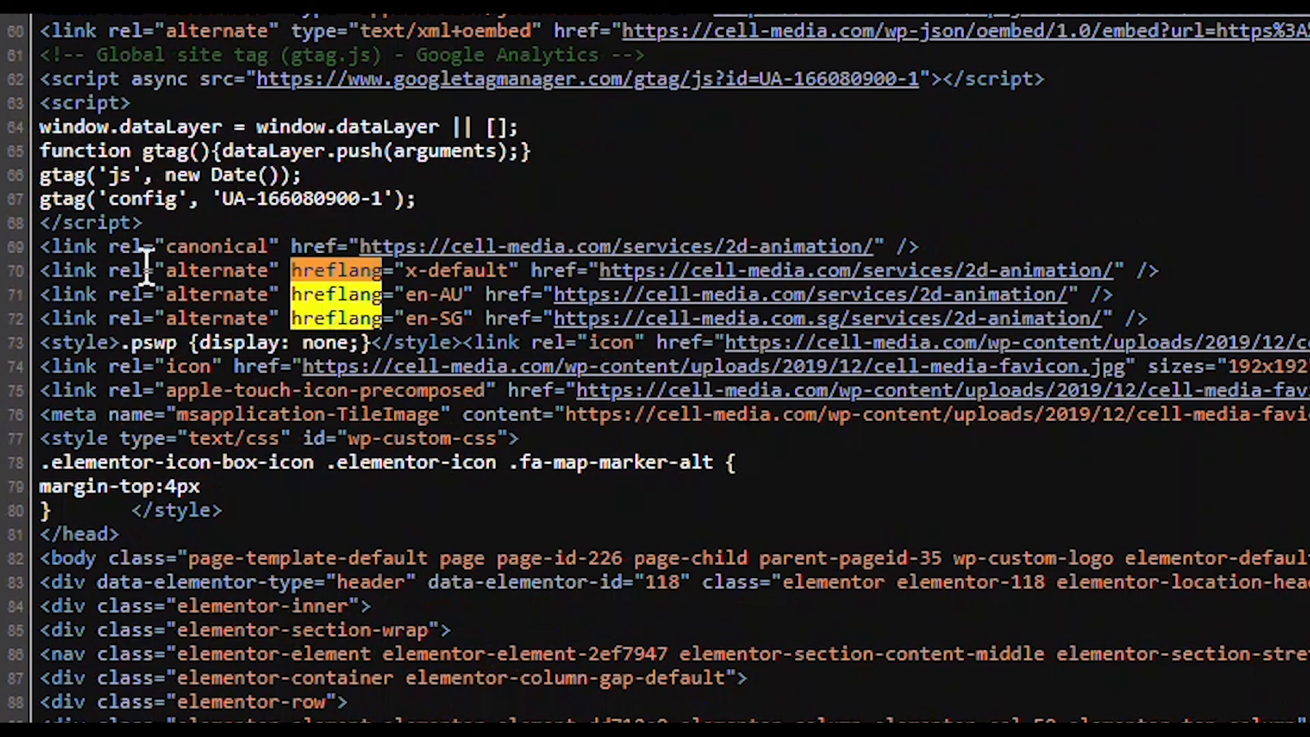
{"action": "left_click_drag", "start_coordinate": [41, 271], "coordinate": [1205, 312]}
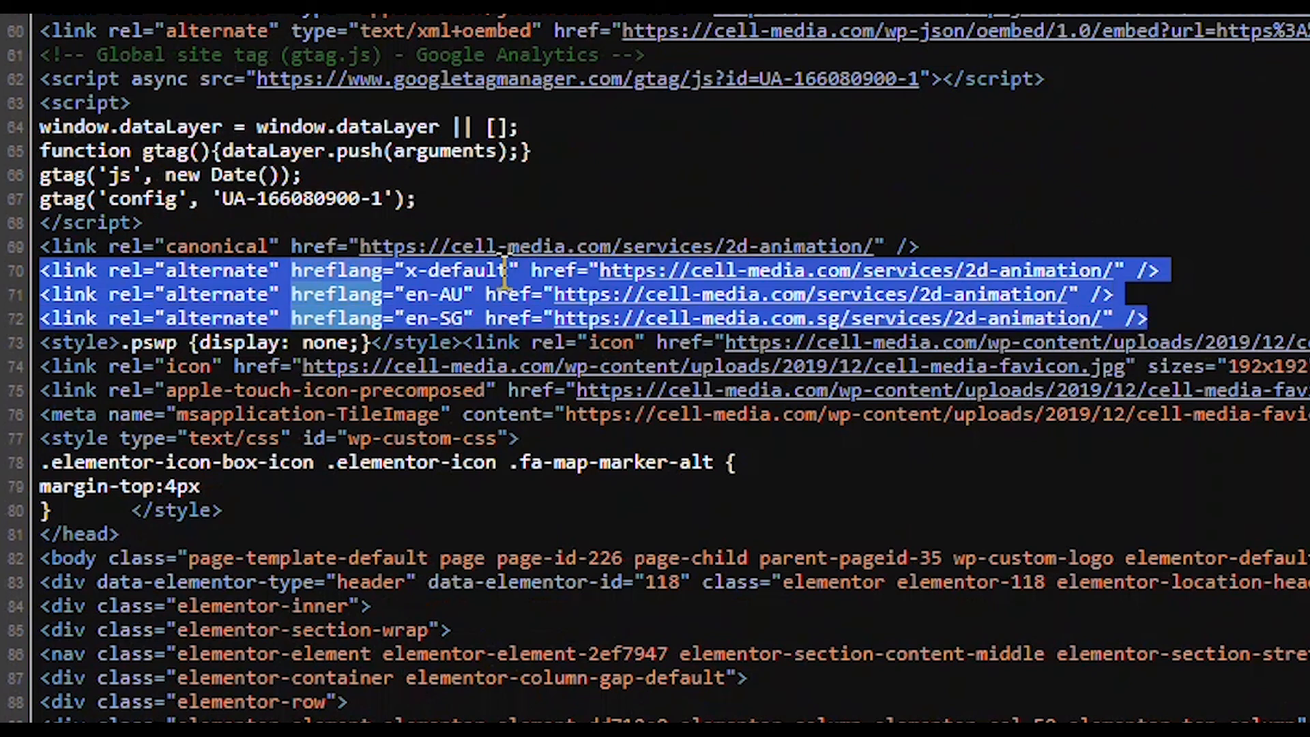
{"action": "left_click_drag", "start_coordinate": [407, 270], "coordinate": [478, 272]}
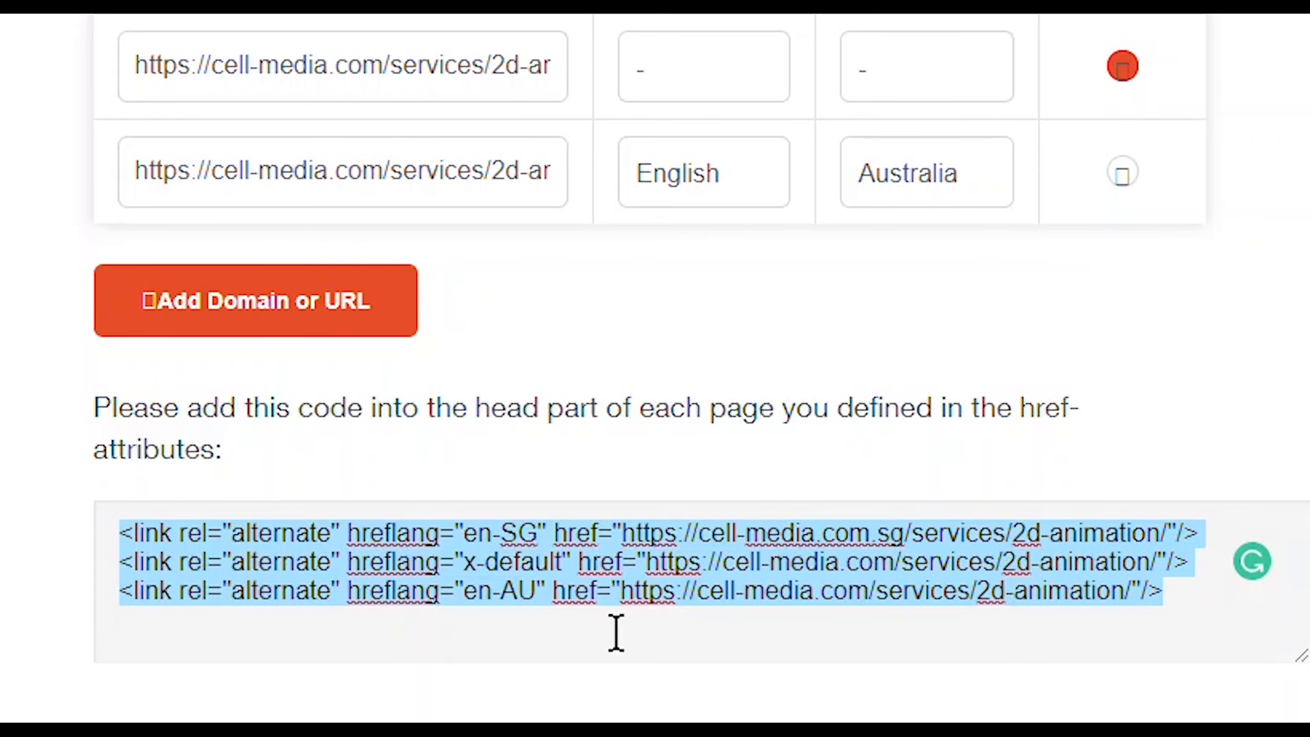
- Check the en-SG and en-AU codes and the .com addresses in the generated hreflang code, and select all three link tags
{"action": "left_click_drag", "start_coordinate": [464, 533], "coordinate": [538, 533]}
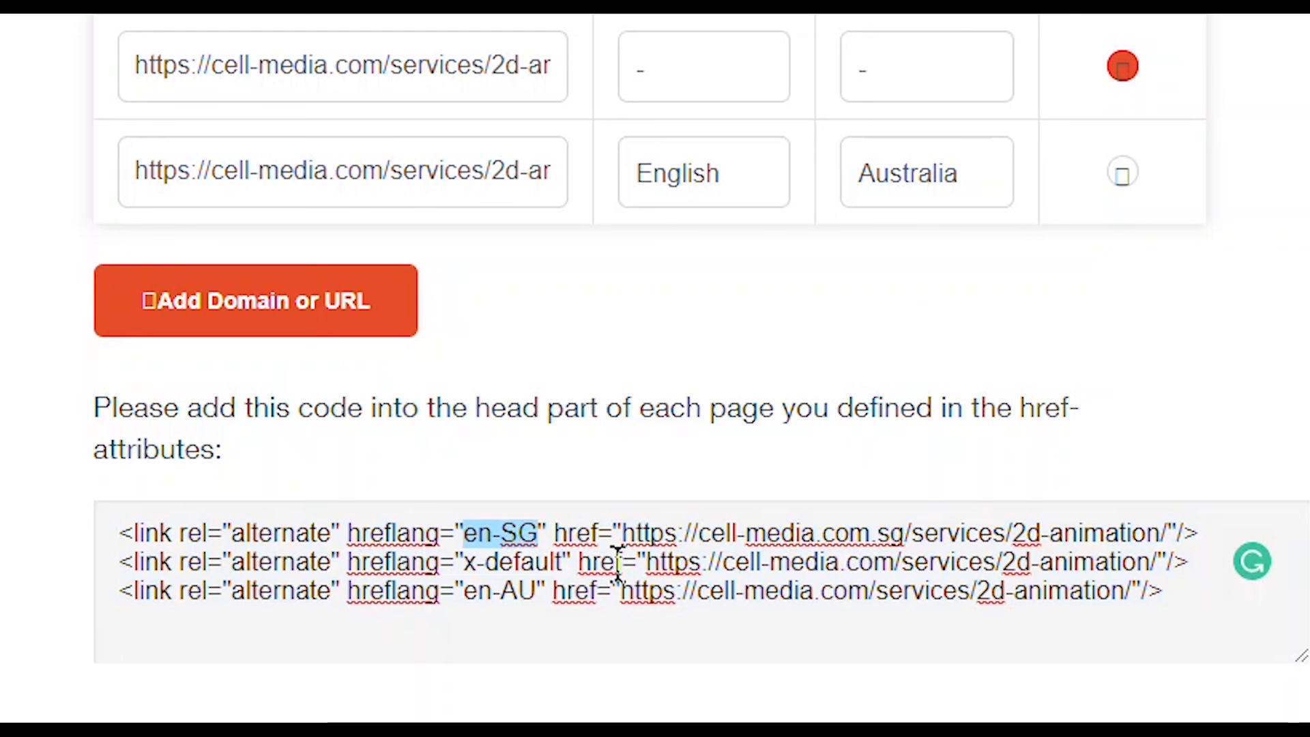
{"action": "left_click_drag", "start_coordinate": [518, 591], "coordinate": [552, 590]}
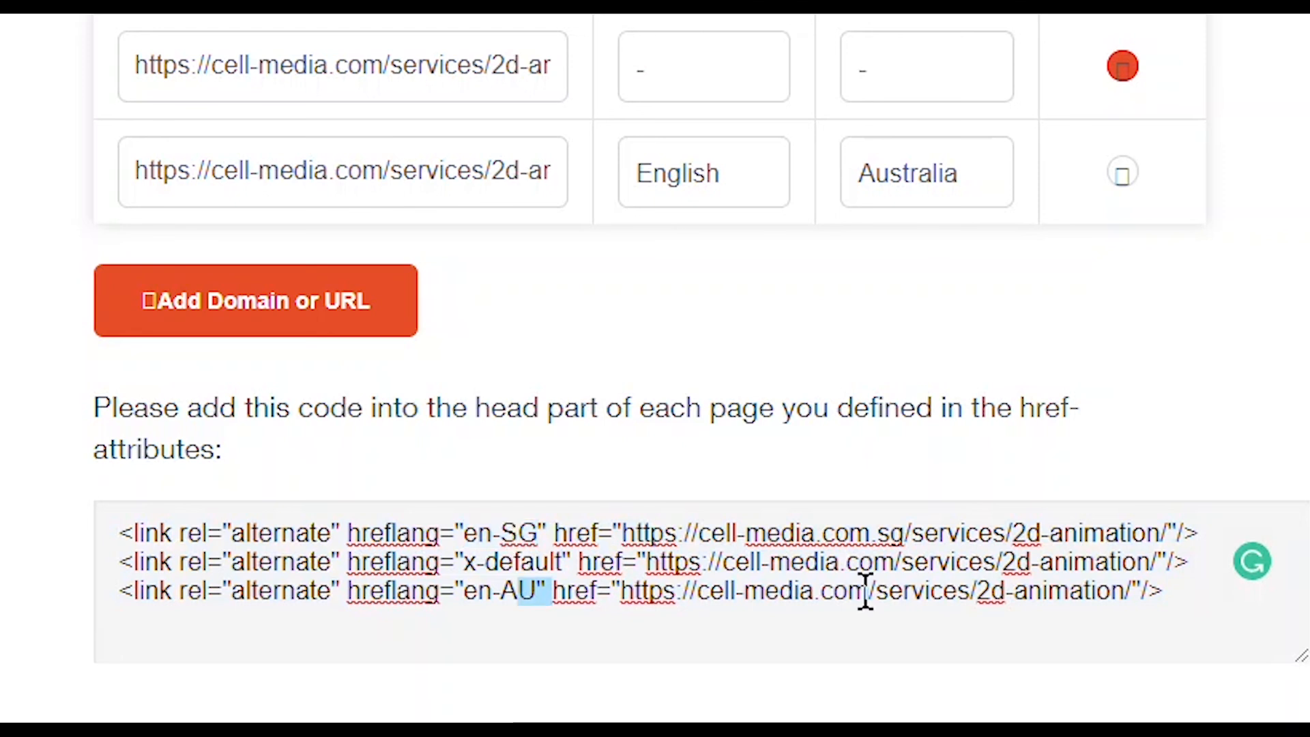
{"action": "left_click_drag", "start_coordinate": [841, 561], "coordinate": [874, 584]}
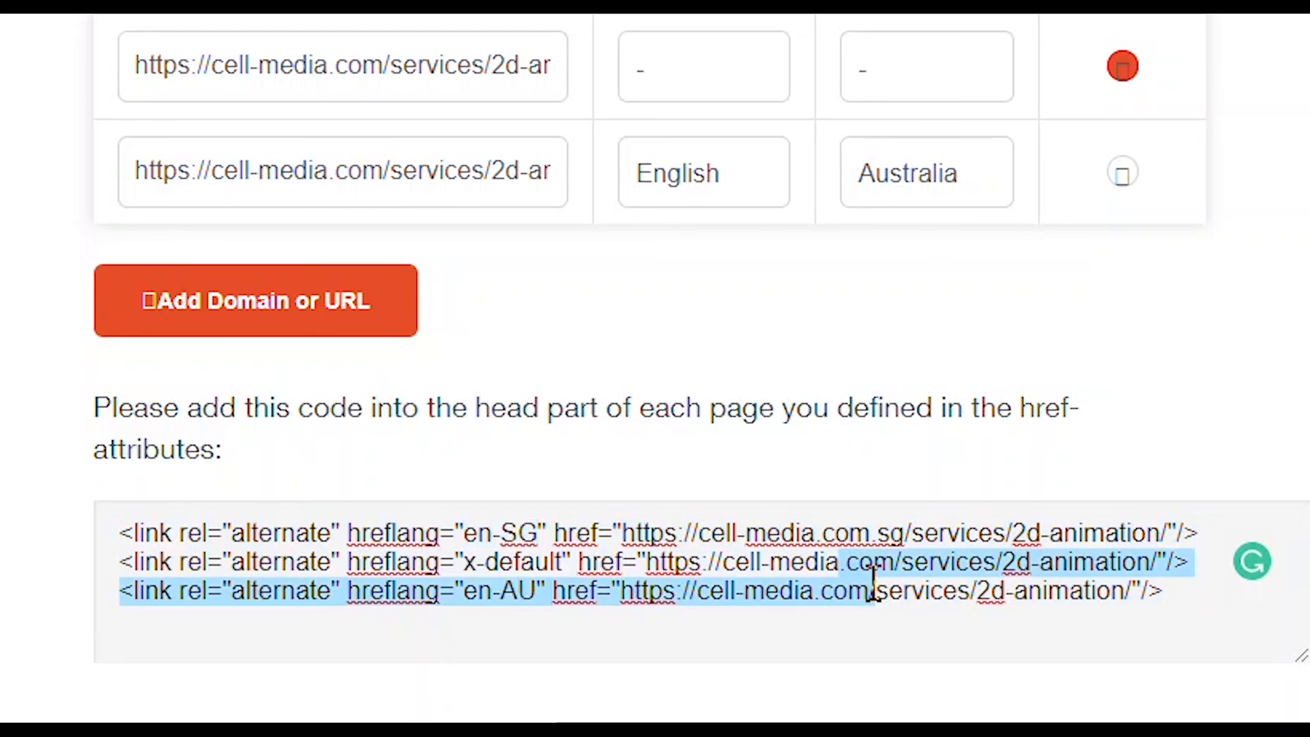
{"action": "left_click_drag", "start_coordinate": [1163, 591], "coordinate": [125, 535]}
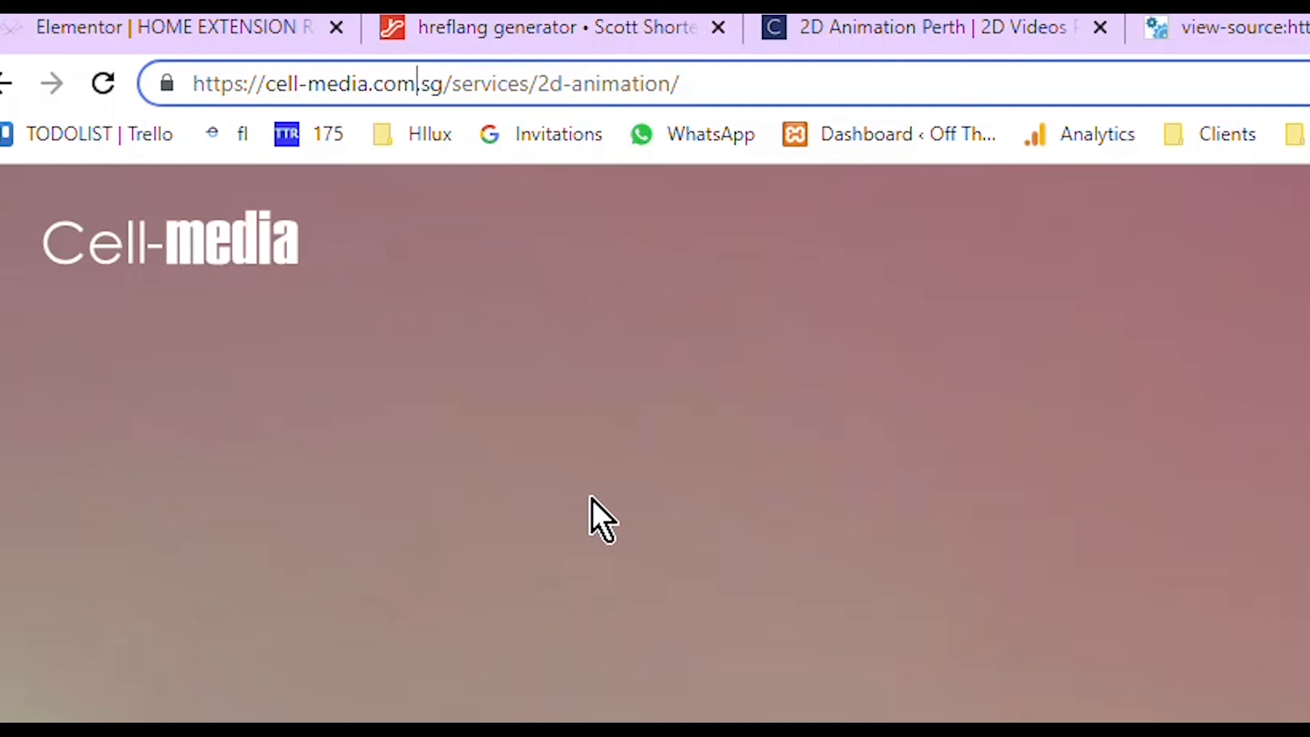
- View the source of the Singapore page, cell-media.com.sg/services/2d-animation/, and search it for "hreflang"
{"action": "key", "text": "ctrl+u"}
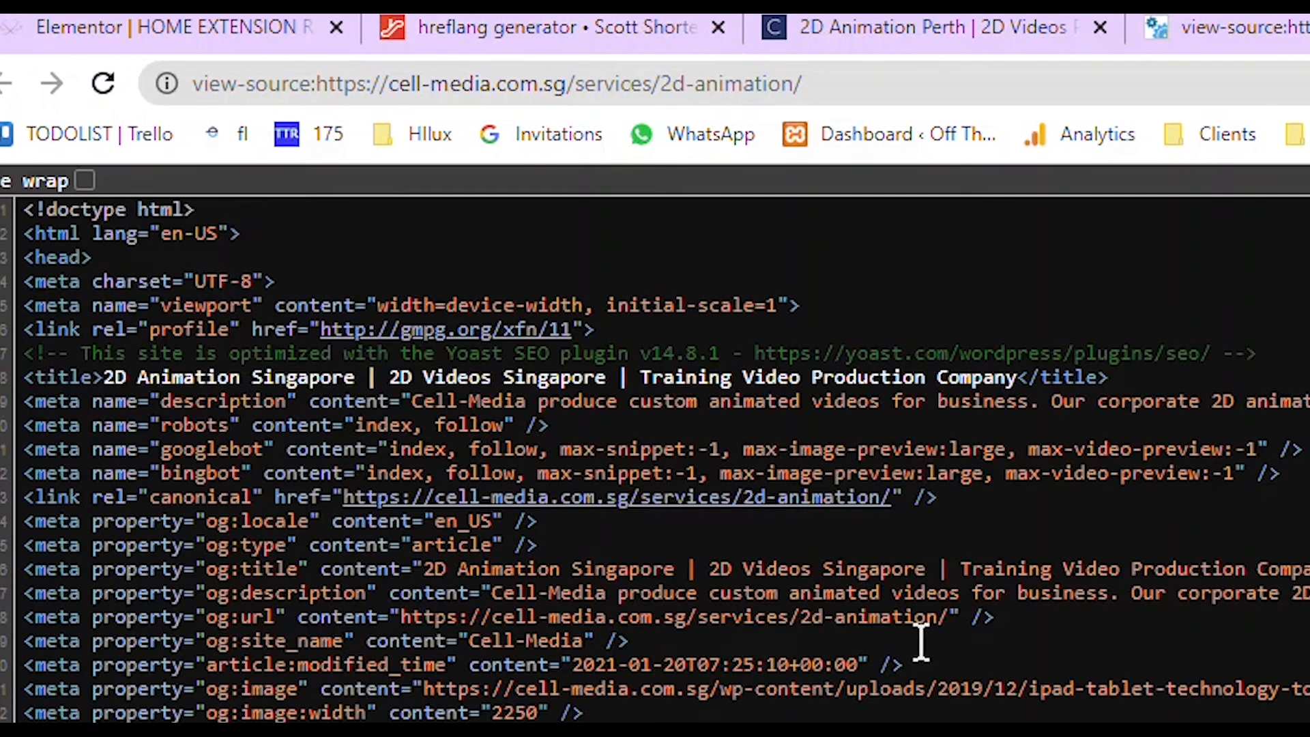
{"action": "key", "text": "ctrl+f"}
{"action": "type", "text": "hreflang"}
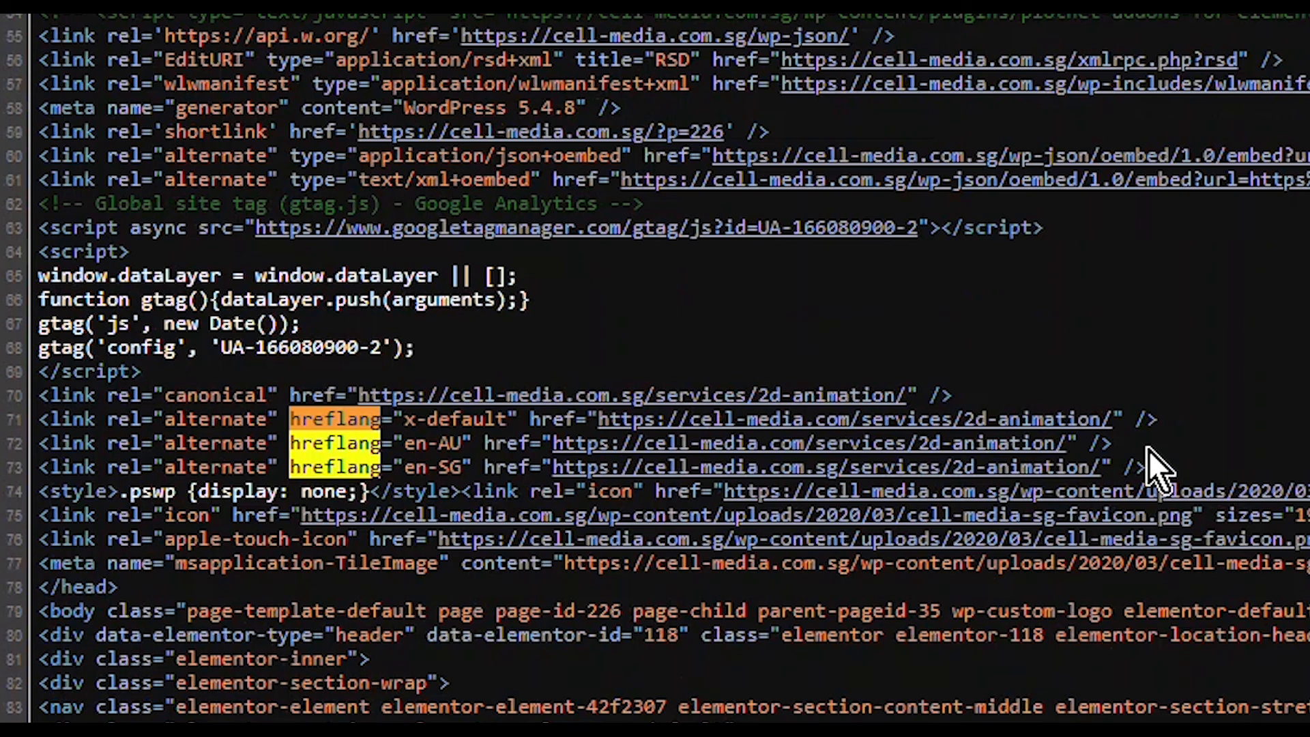